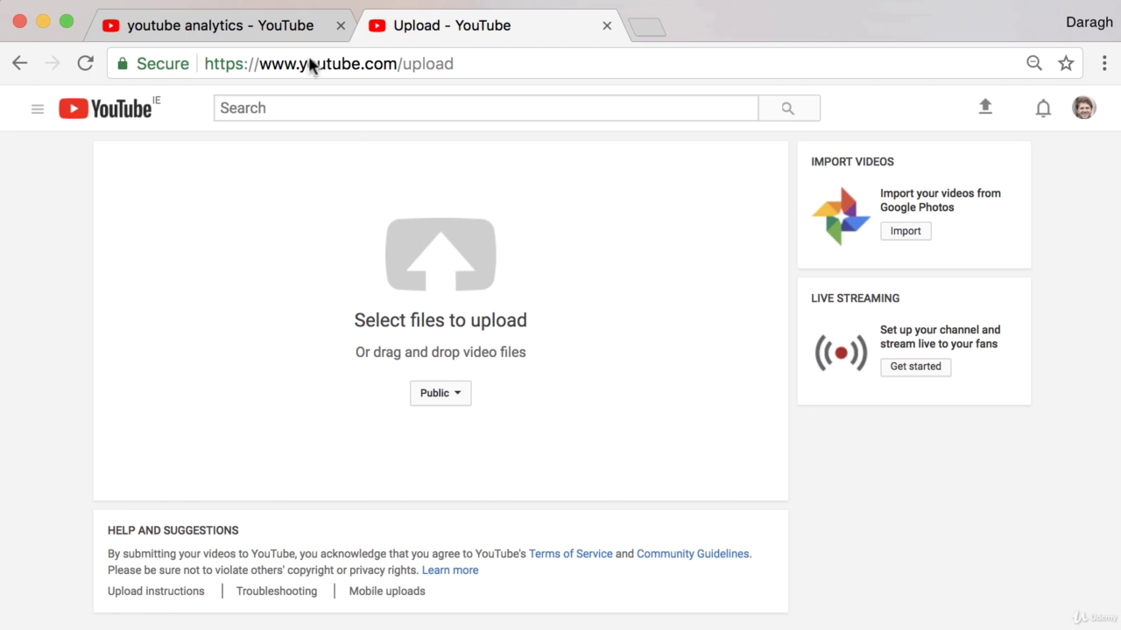
Move the browser window down to reveal the video file on the desktop.
{"action": "left_click", "coordinate": [281, 34]}
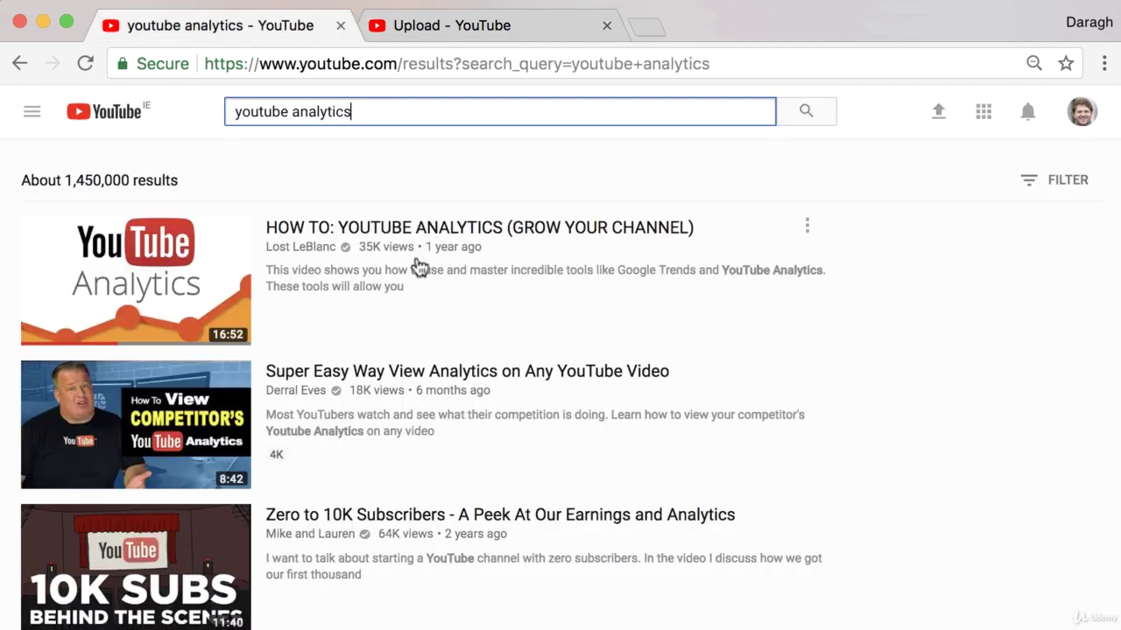
{"action": "left_click", "coordinate": [437, 27]}
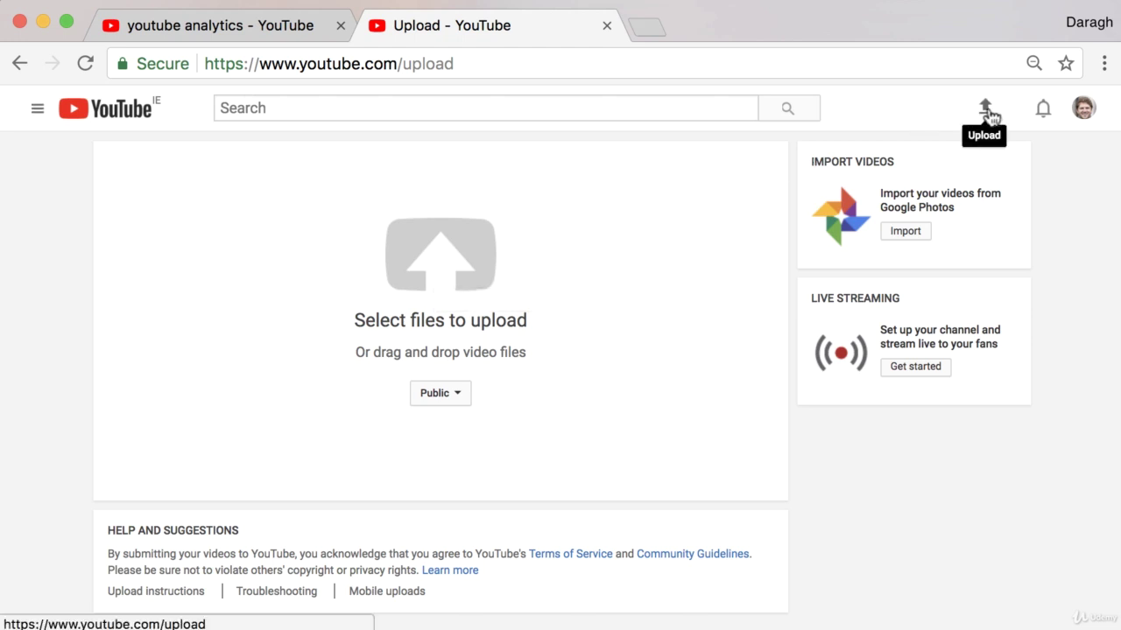
{"action": "left_click_drag", "start_coordinate": [931, 24], "coordinate": [937, 295]}
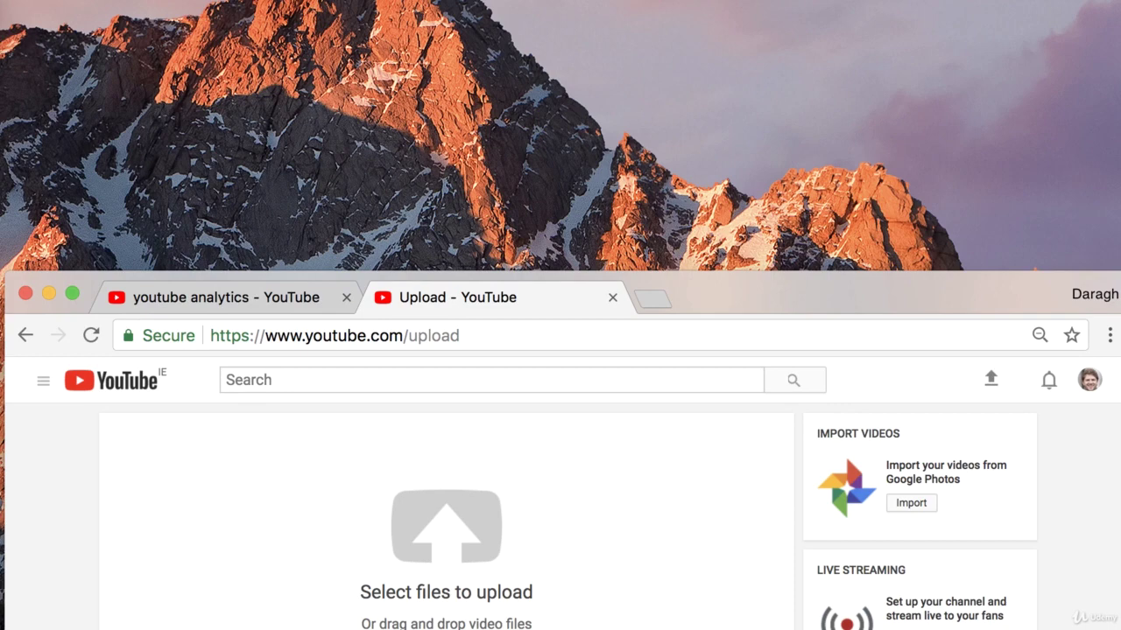
Review the desktop video file's name in rename mode, leaving it unchanged.
{"action": "left_click", "coordinate": [581, 150]}
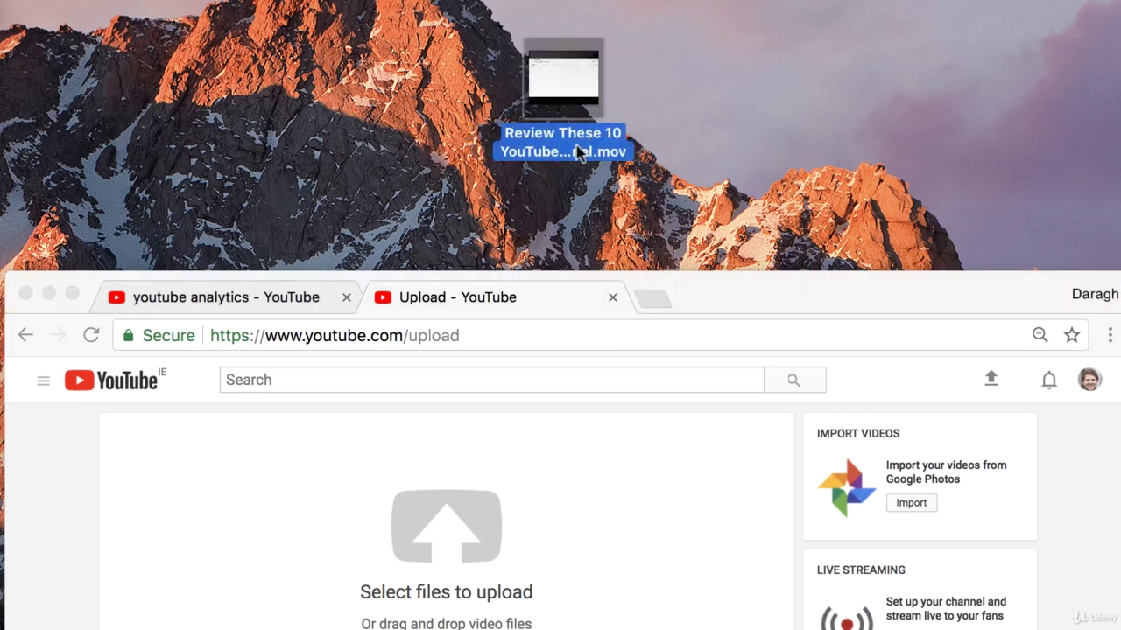
{"action": "right_click", "coordinate": [578, 151]}
{"action": "left_click", "coordinate": [634, 272]}
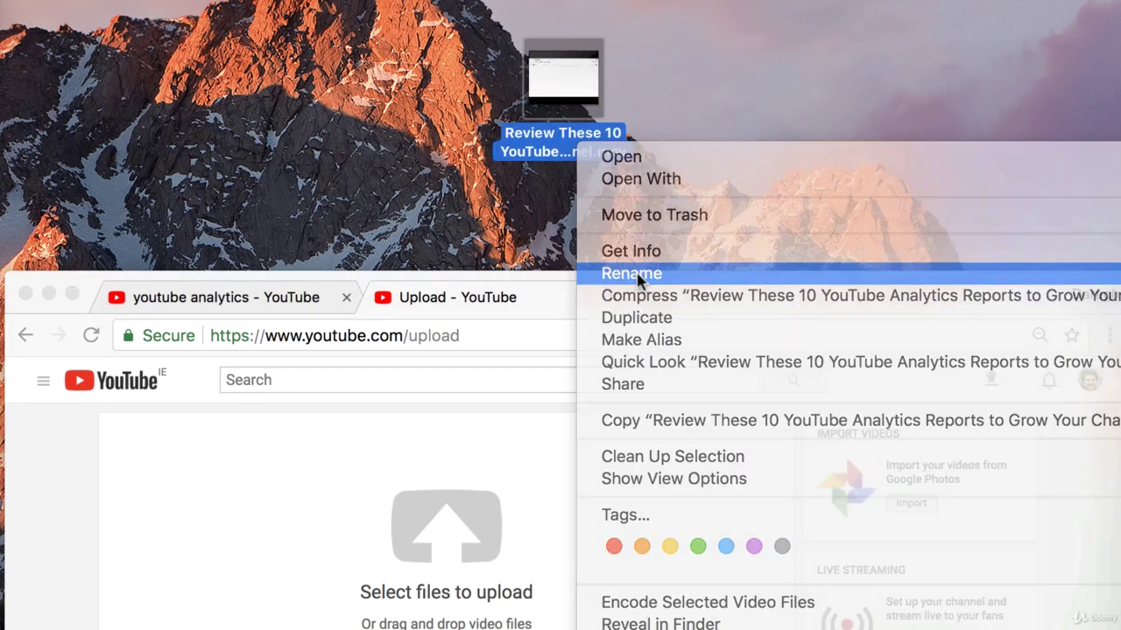
{"action": "left_click", "coordinate": [569, 167]}
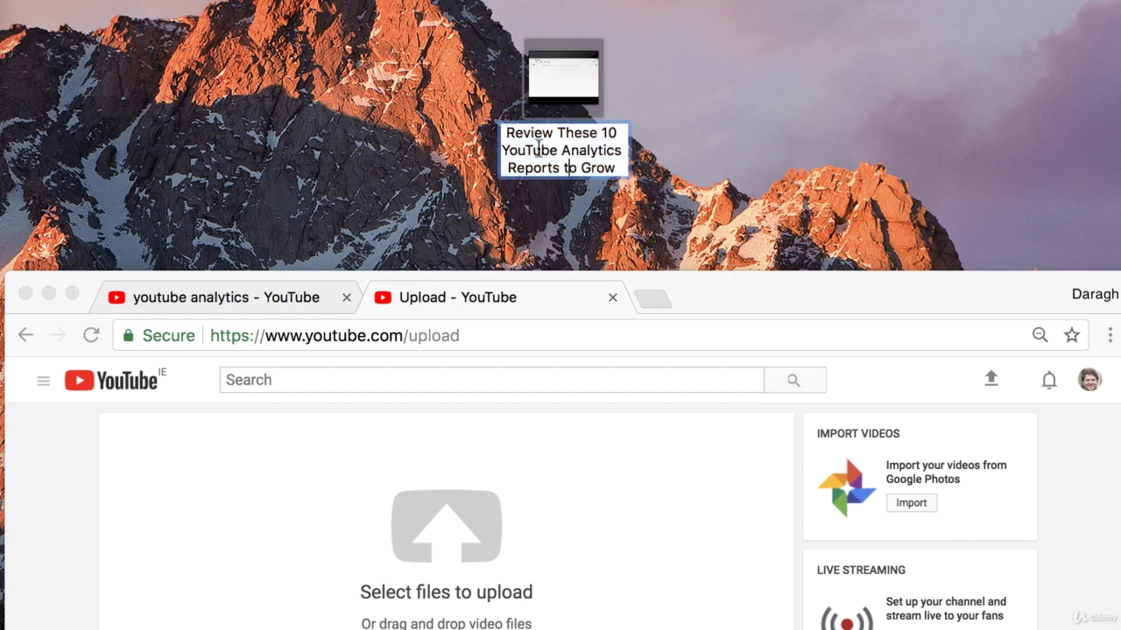
{"action": "left_click_drag", "start_coordinate": [507, 138], "coordinate": [594, 164]}
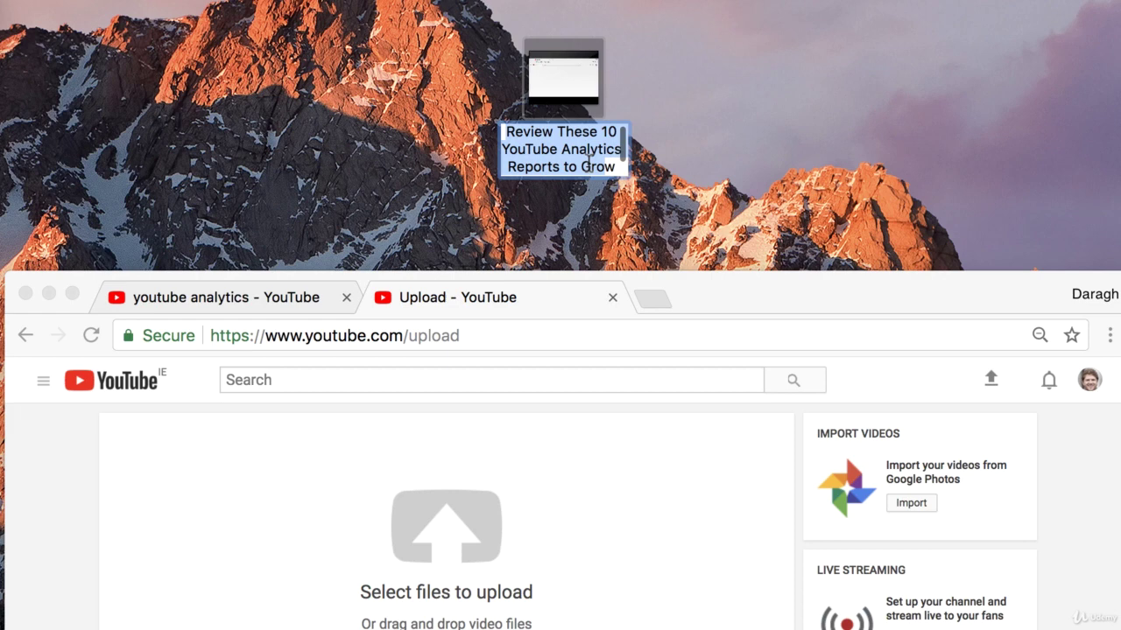
{"action": "left_click", "coordinate": [589, 168]}
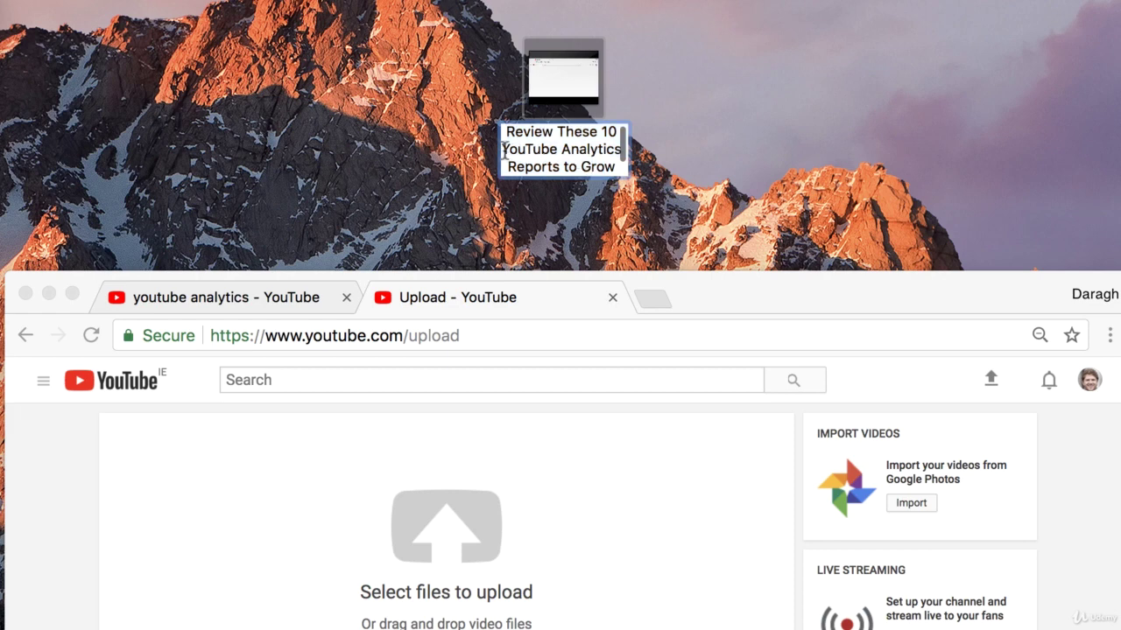
{"action": "left_click_drag", "start_coordinate": [504, 151], "coordinate": [611, 155]}
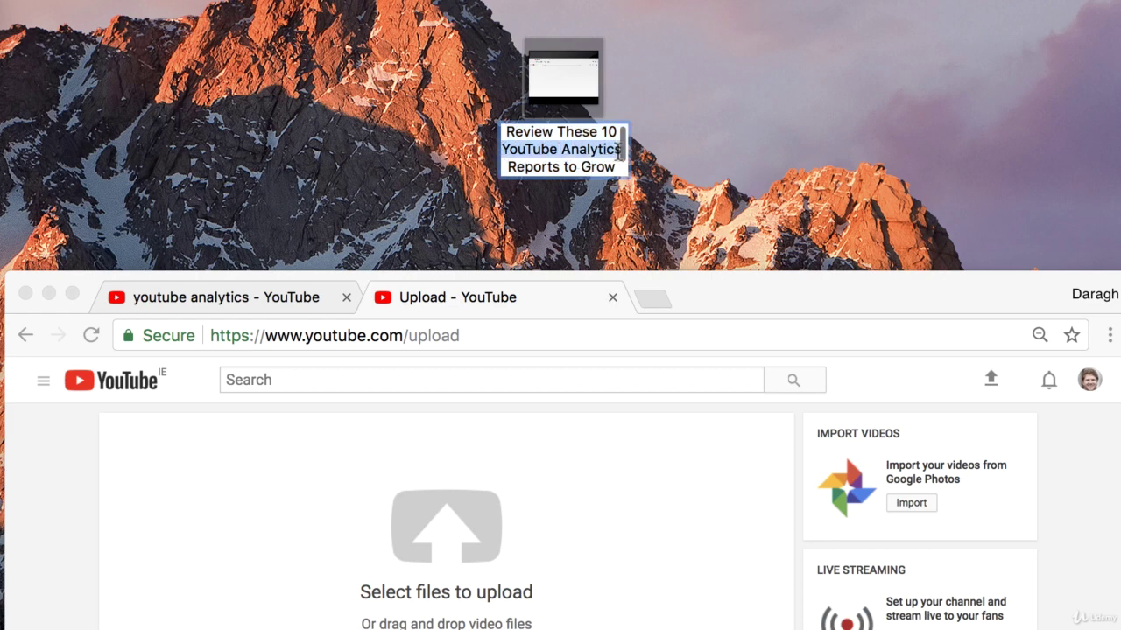
{"action": "left_click", "coordinate": [706, 147]}
{"action": "mouse_move", "coordinate": [563, 99]}
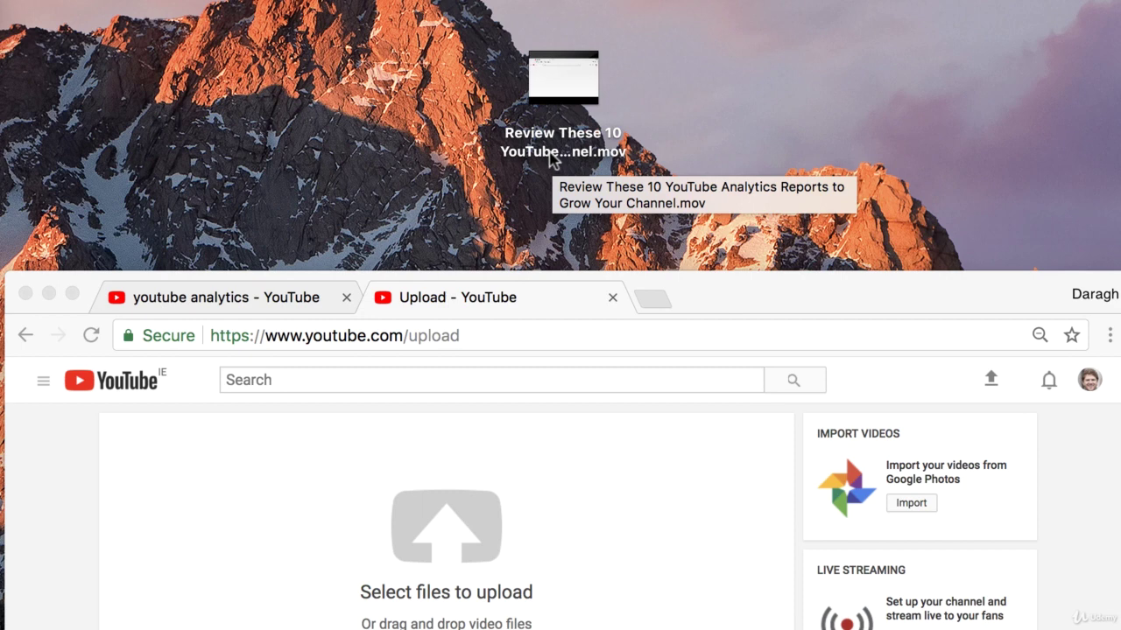
{"action": "left_click", "coordinate": [563, 77]}
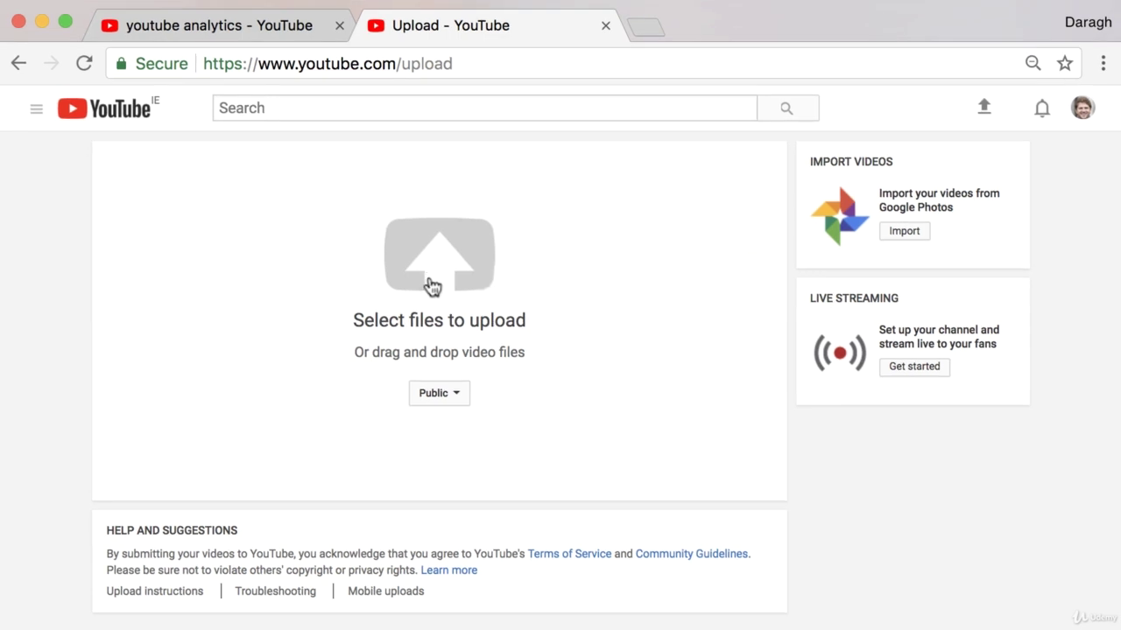
Upload the desktop .mov file so the title fills in from its file name.
{"action": "left_click", "coordinate": [430, 283]}
{"action": "left_click", "coordinate": [55, 88]}
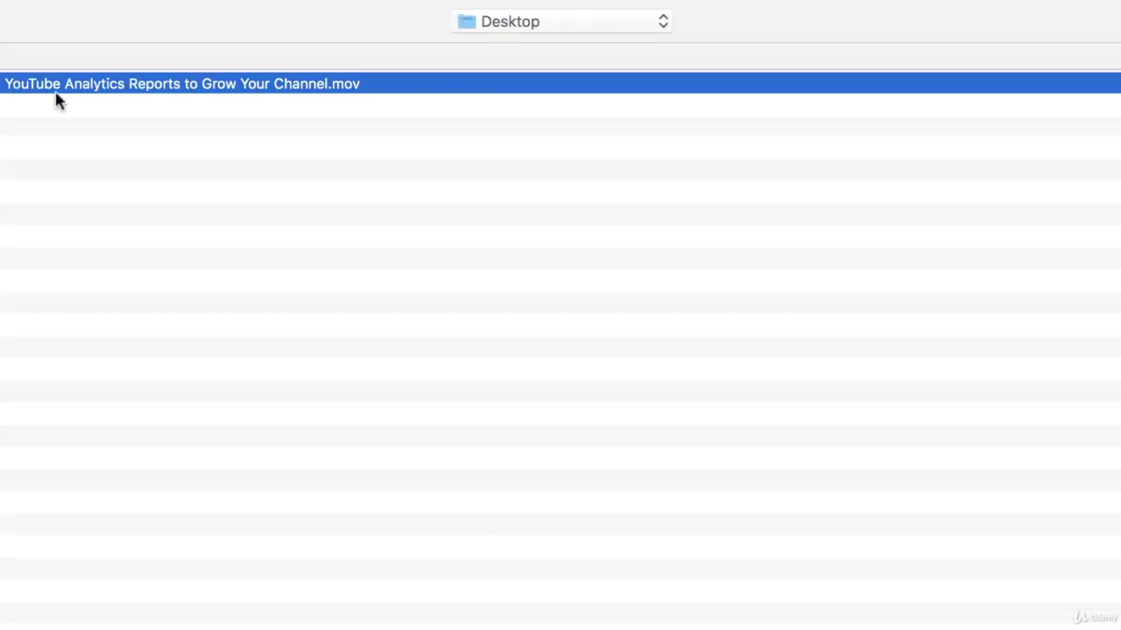
{"action": "key", "text": "Return"}
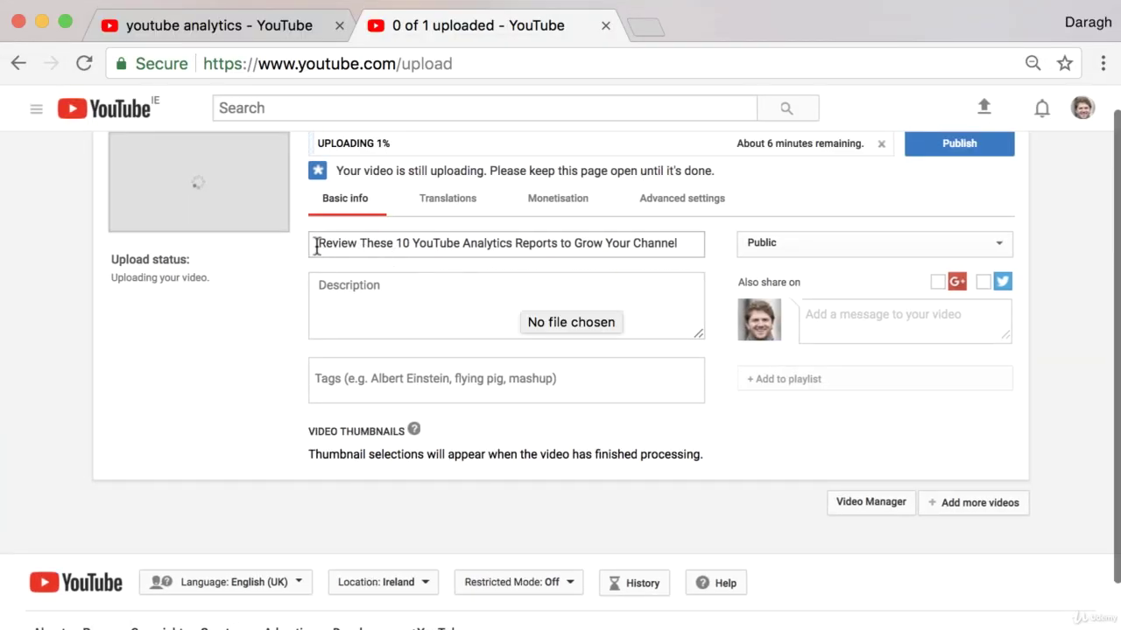
{"action": "left_click_drag", "start_coordinate": [317, 247], "coordinate": [677, 248]}
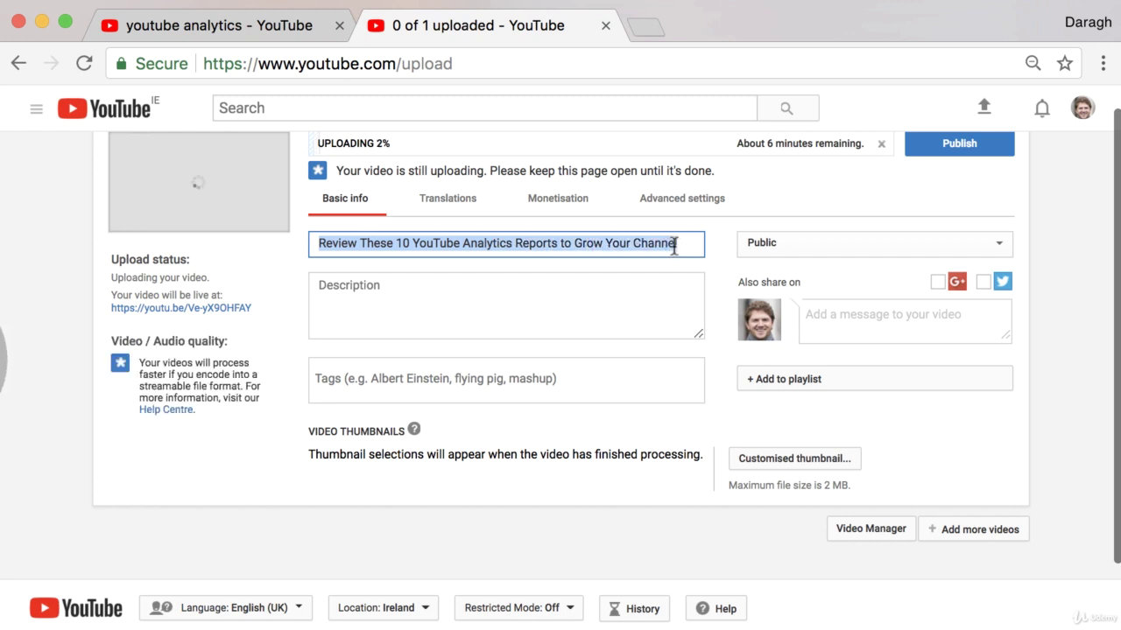
{"action": "left_click", "coordinate": [503, 293]}
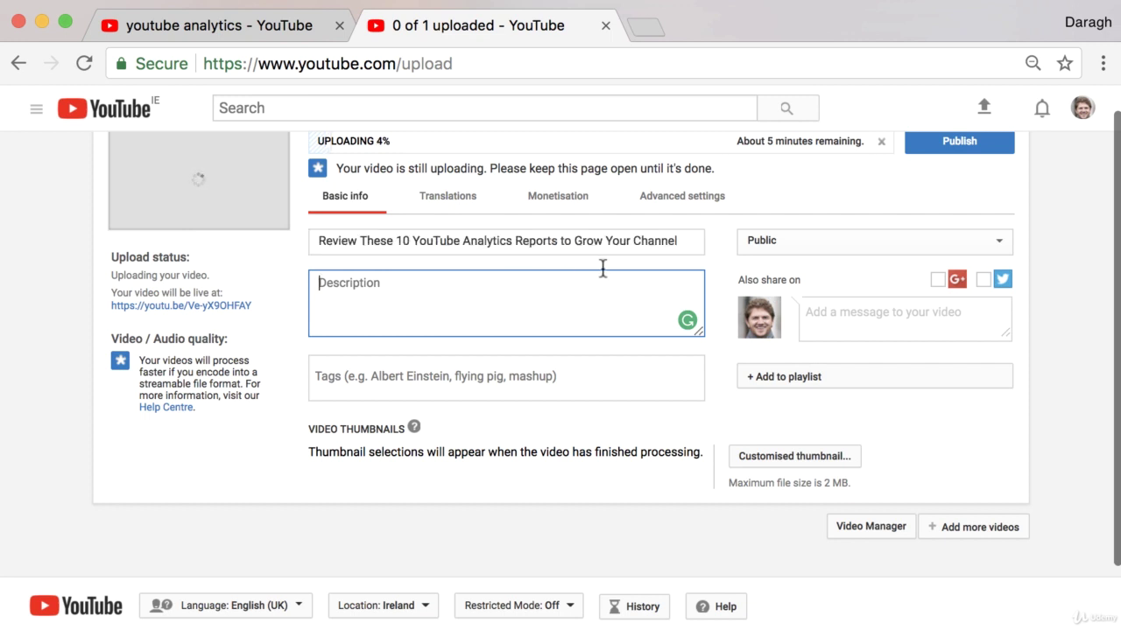
Change visibility from Public to Scheduled for 12 Dec 2017 at 15:00.
{"action": "left_click", "coordinate": [777, 250]}
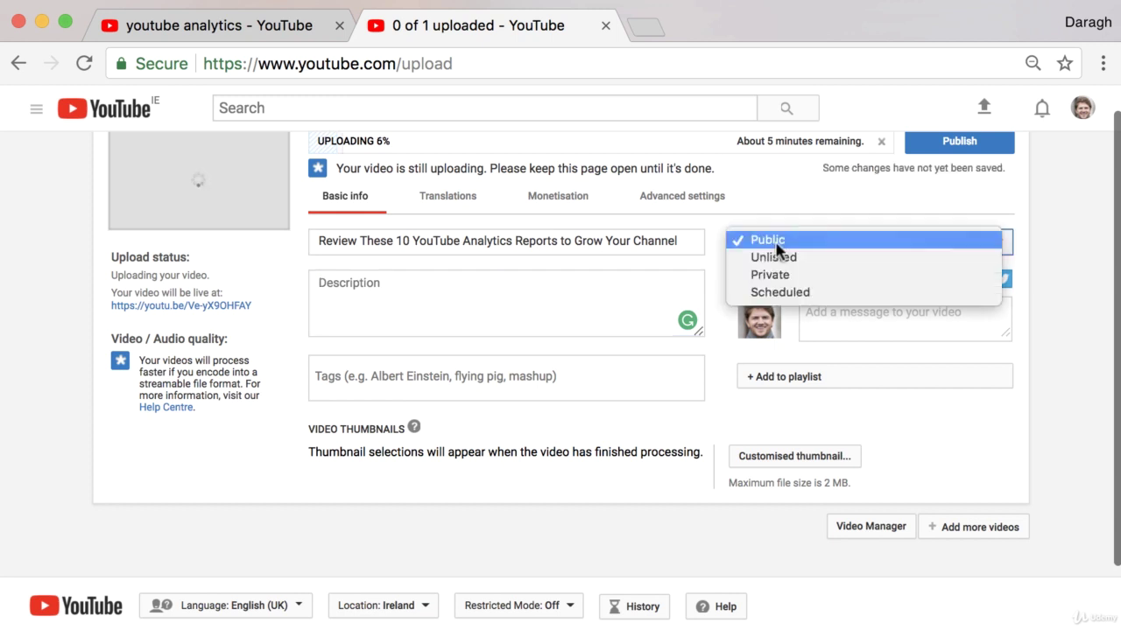
{"action": "left_click", "coordinate": [785, 291]}
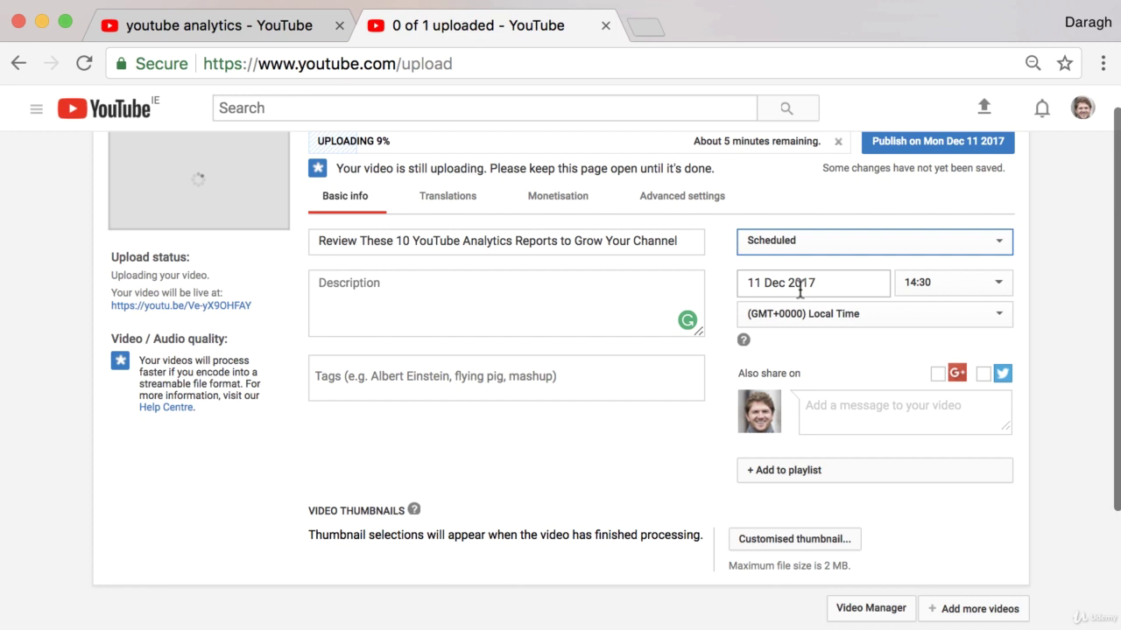
{"action": "left_click", "coordinate": [862, 286]}
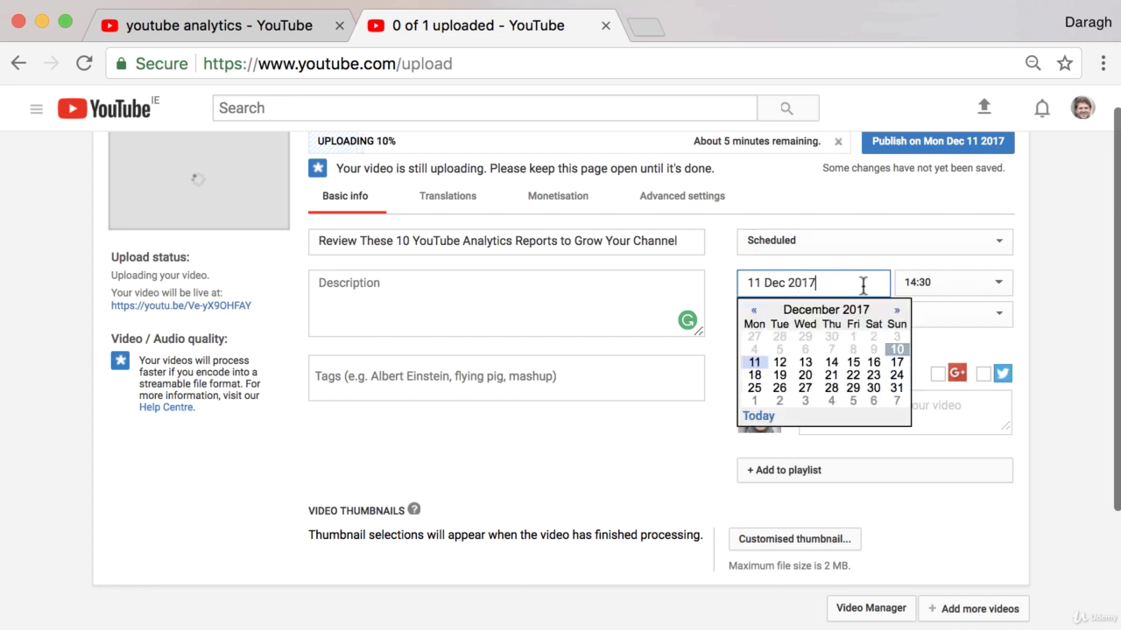
{"action": "left_click", "coordinate": [780, 362]}
{"action": "left_click", "coordinate": [939, 280]}
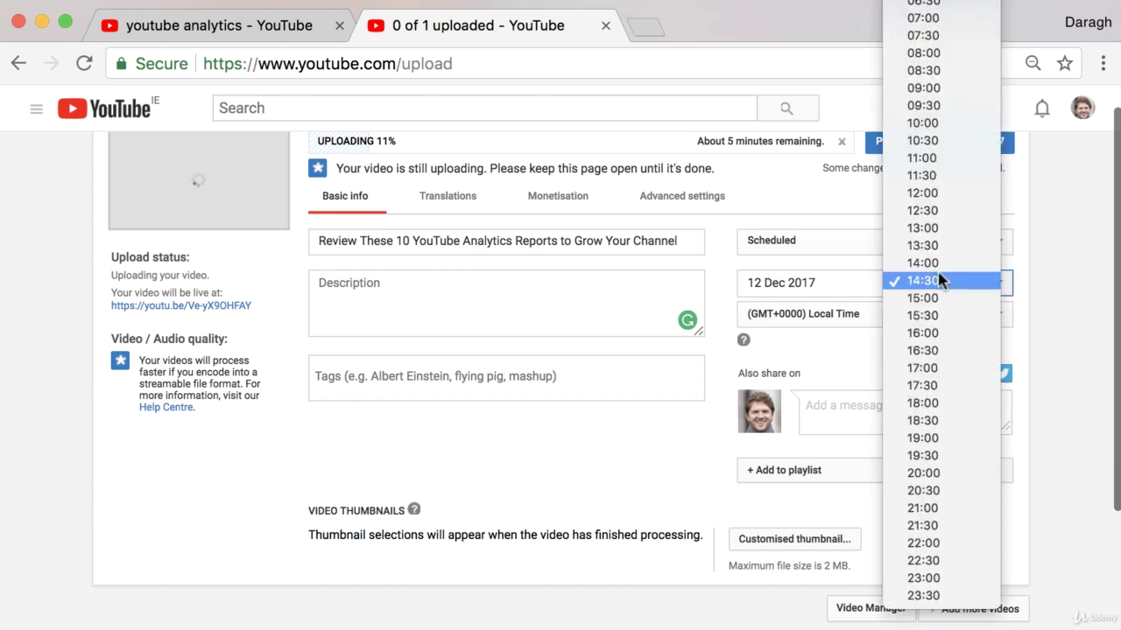
{"action": "left_click", "coordinate": [940, 298]}
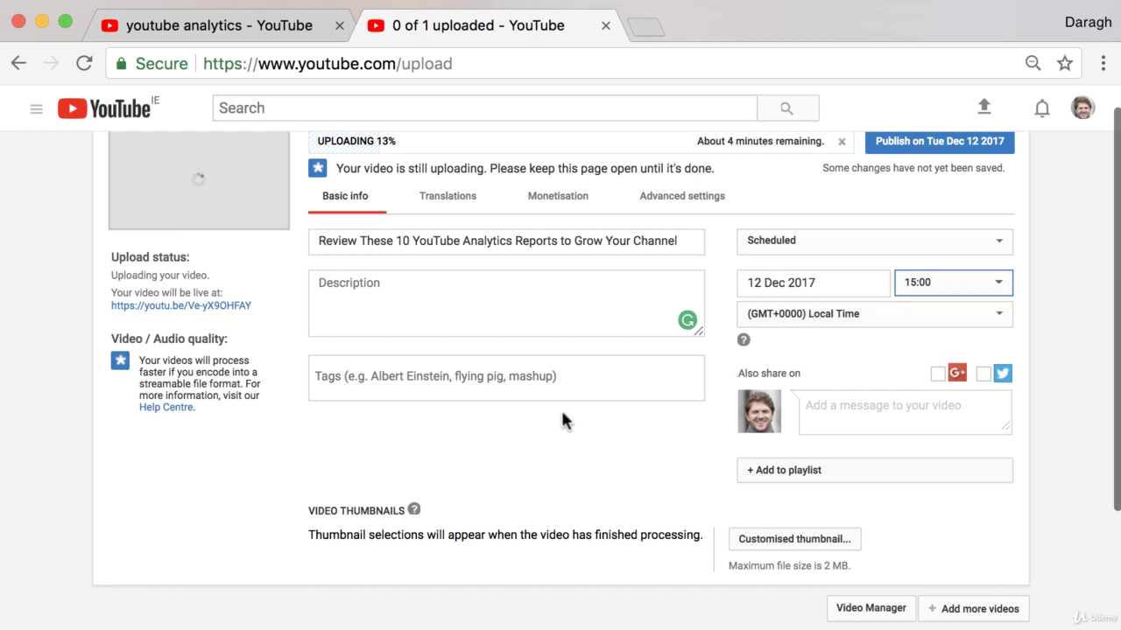
{"action": "left_click", "coordinate": [409, 308]}
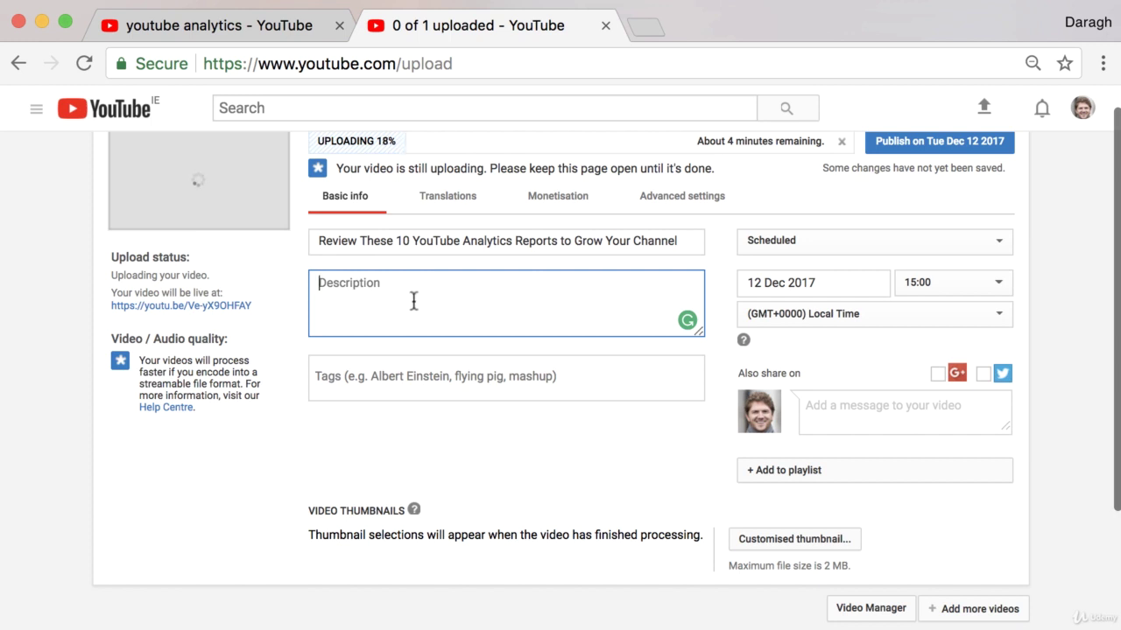
Browse the 'youtube analytics' search results, then reselect the upload's title.
{"action": "left_click", "coordinate": [274, 30]}
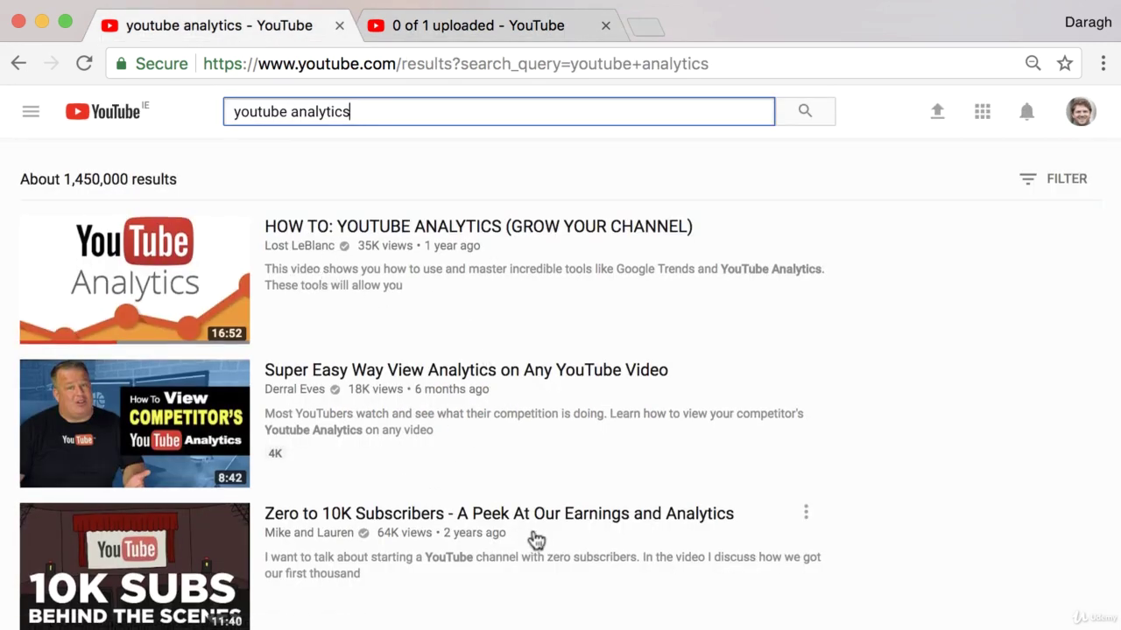
{"action": "scroll", "coordinate": [534, 540], "scroll_direction": "down", "scroll_amount": 3}
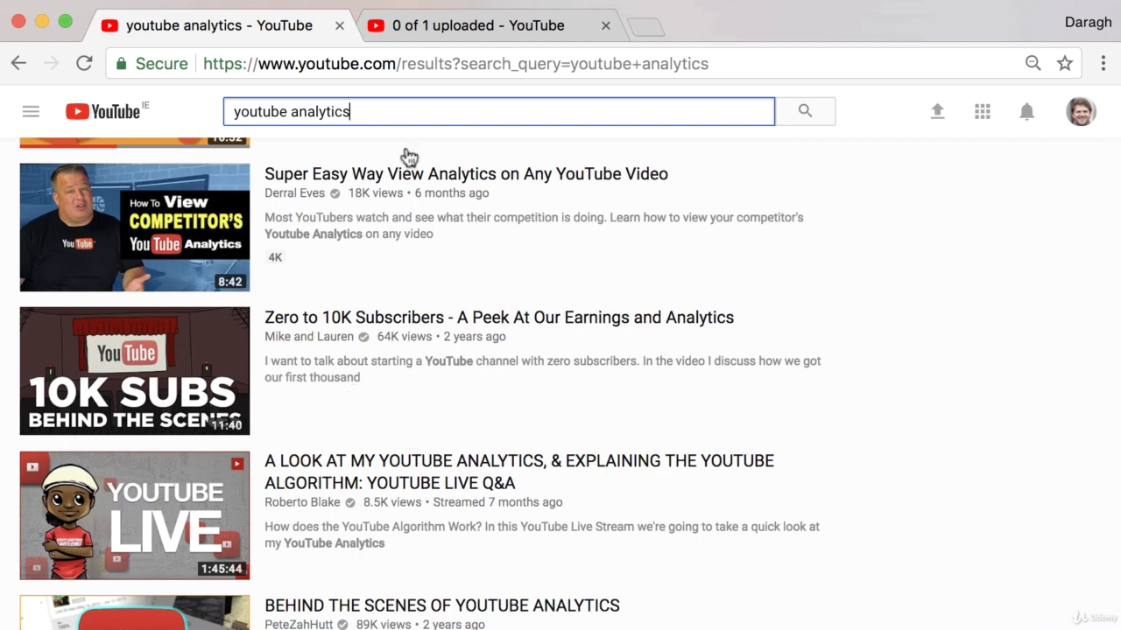
{"action": "scroll", "coordinate": [388, 233], "scroll_direction": "down", "scroll_amount": 3}
{"action": "scroll", "coordinate": [387, 233], "scroll_direction": "up", "scroll_amount": 5}
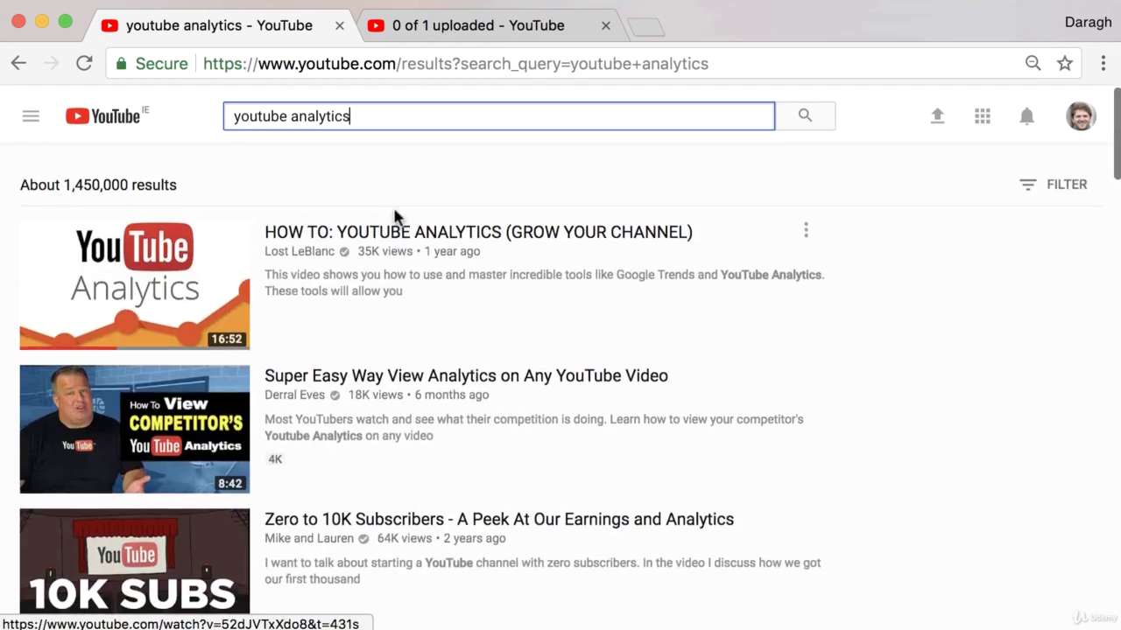
{"action": "left_click", "coordinate": [458, 29]}
{"action": "triple_click", "coordinate": [421, 235]}
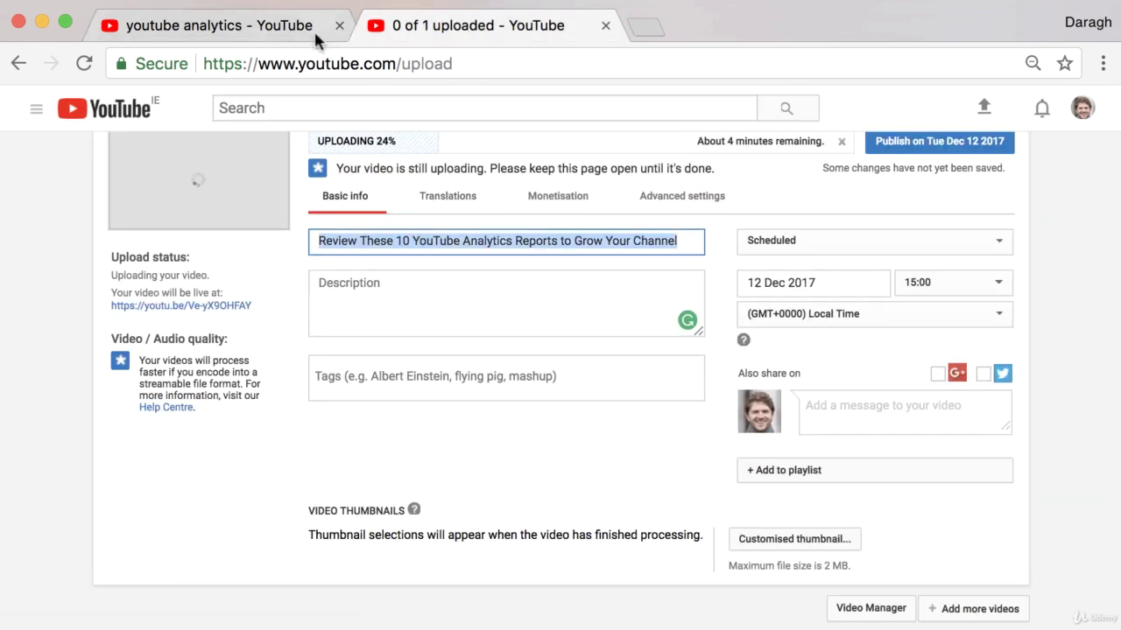
Compare the 'analytics' search query against the upload's video title.
{"action": "left_click", "coordinate": [268, 32]}
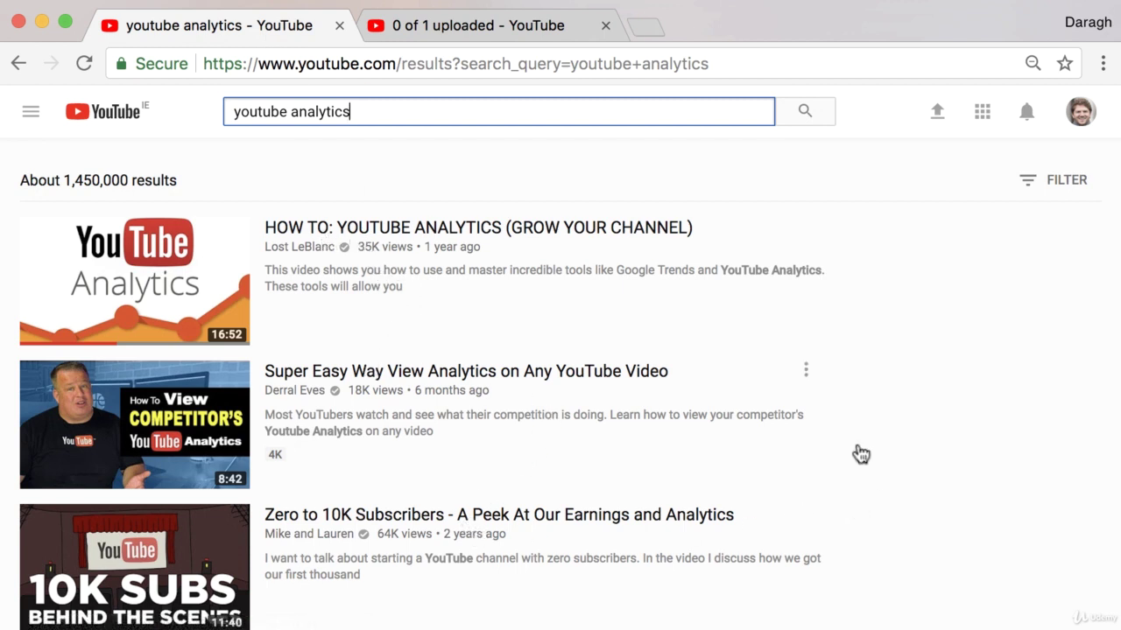
{"action": "left_click_drag", "start_coordinate": [367, 114], "coordinate": [223, 115]}
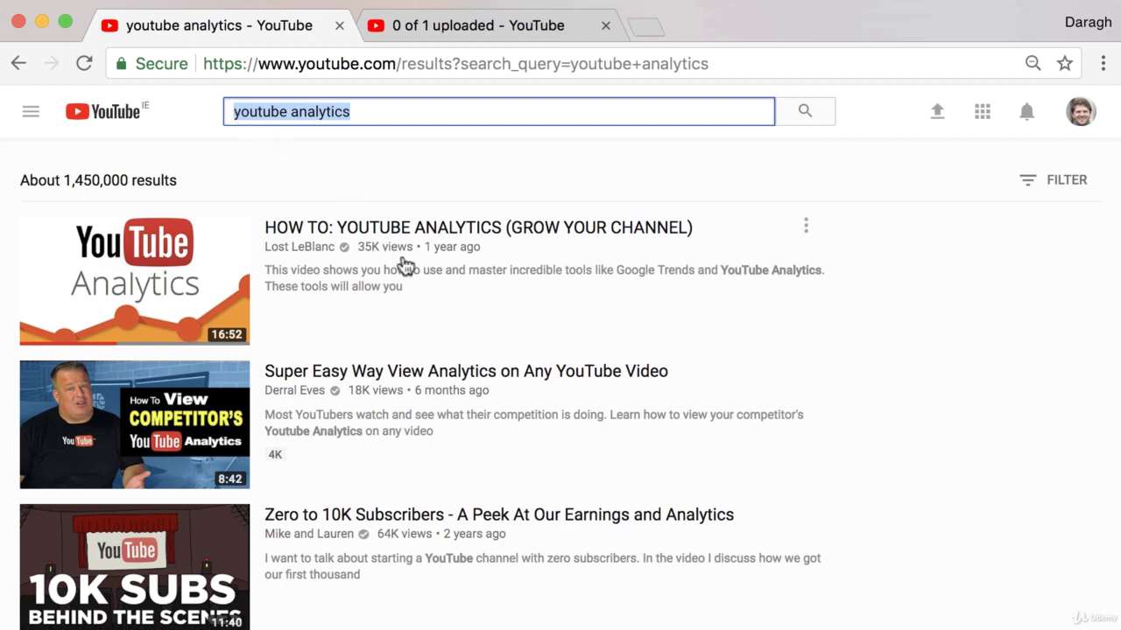
{"action": "scroll", "coordinate": [406, 266], "scroll_direction": "down", "scroll_amount": 3}
{"action": "scroll", "coordinate": [405, 265], "scroll_direction": "up", "scroll_amount": 3}
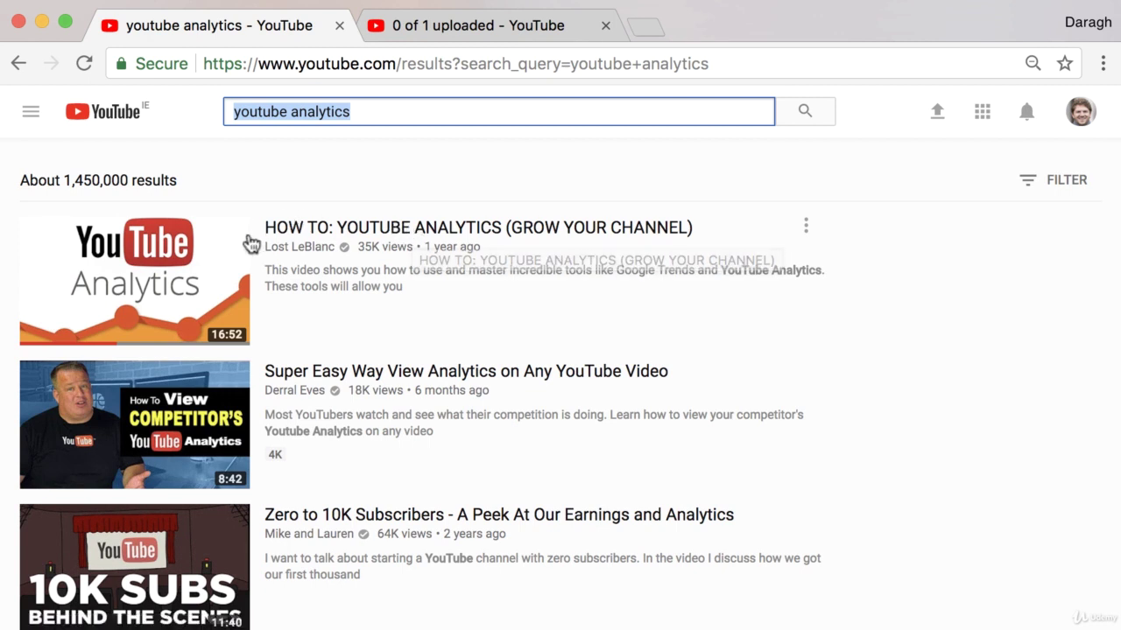
{"action": "mouse_move", "coordinate": [249, 242]}
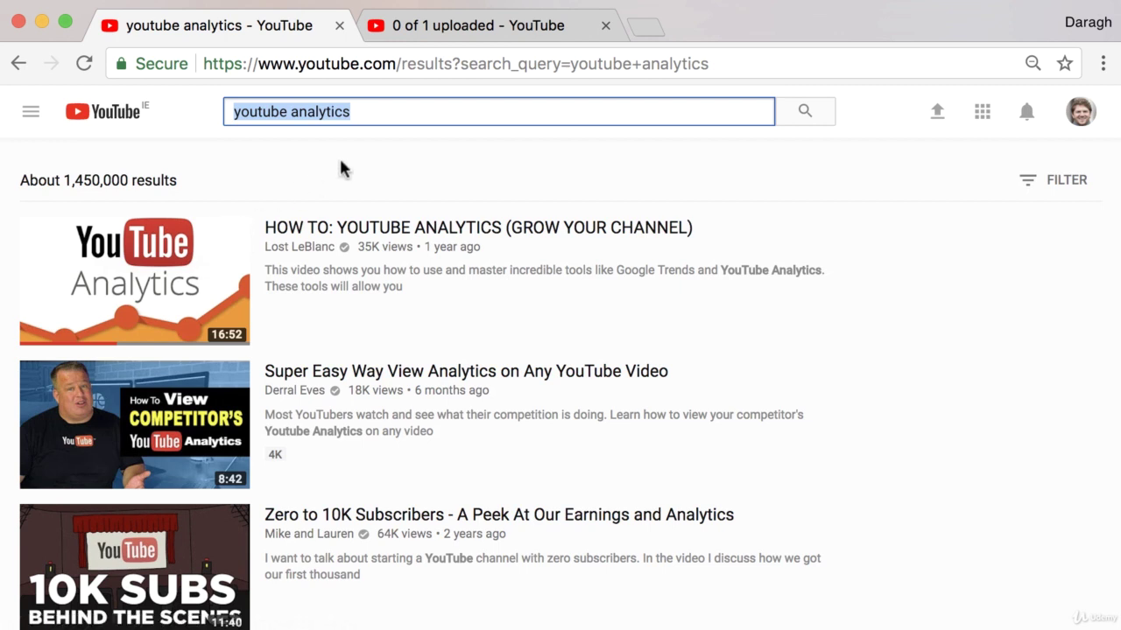
{"action": "left_click", "coordinate": [453, 30]}
{"action": "triple_click", "coordinate": [421, 239]}
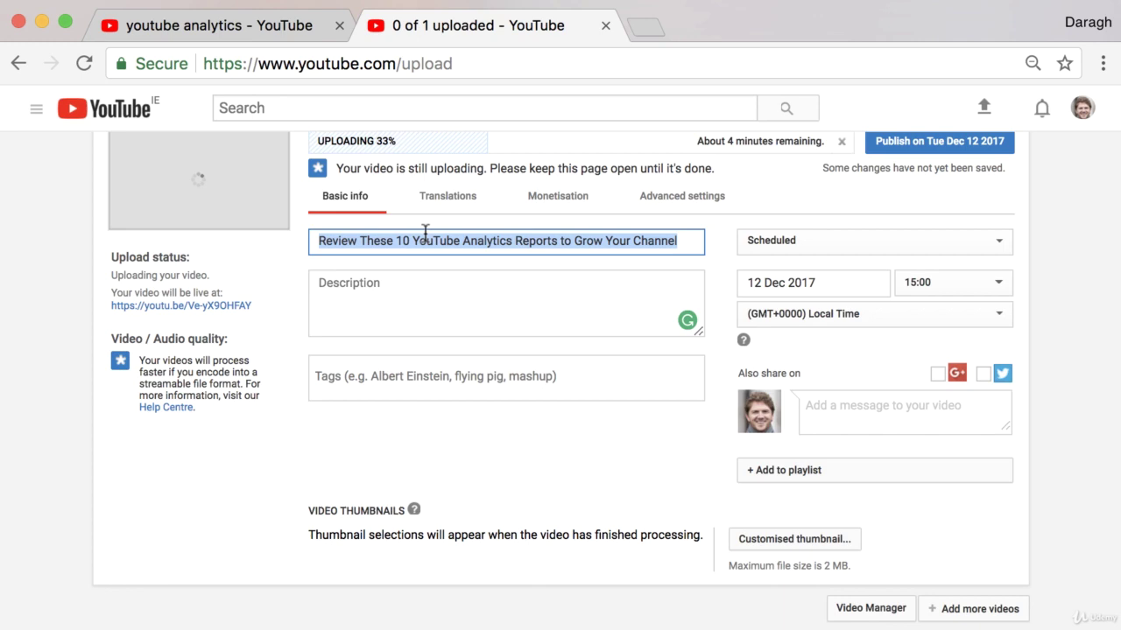
Scan the search results once more and return to the upload page at 37%.
{"action": "left_click", "coordinate": [276, 42]}
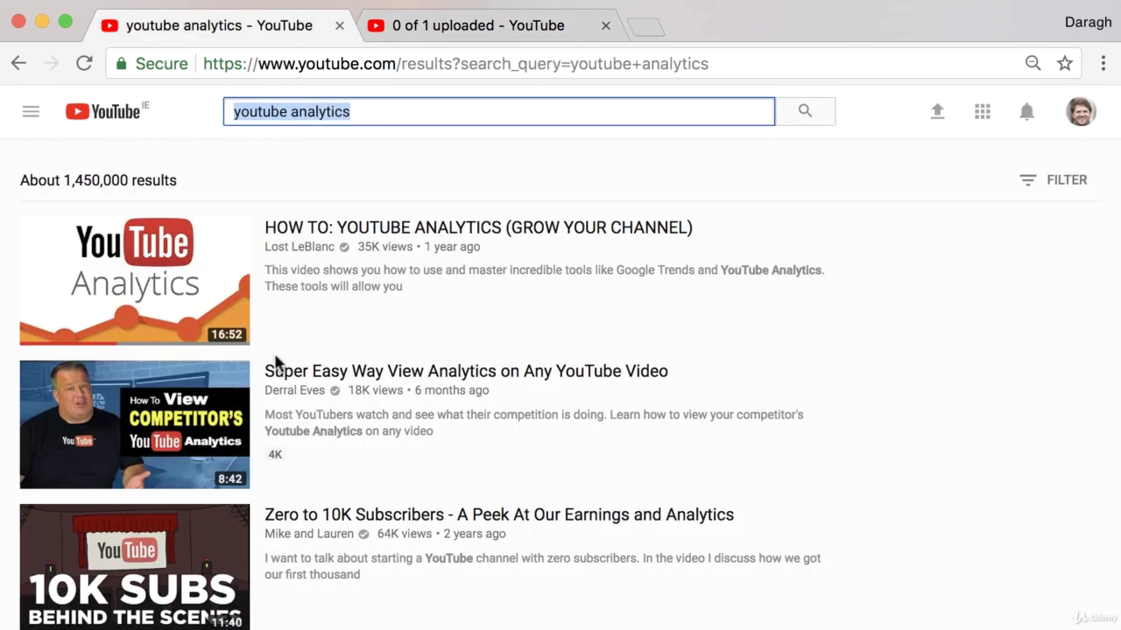
{"action": "scroll", "coordinate": [403, 517], "scroll_direction": "down", "scroll_amount": 3}
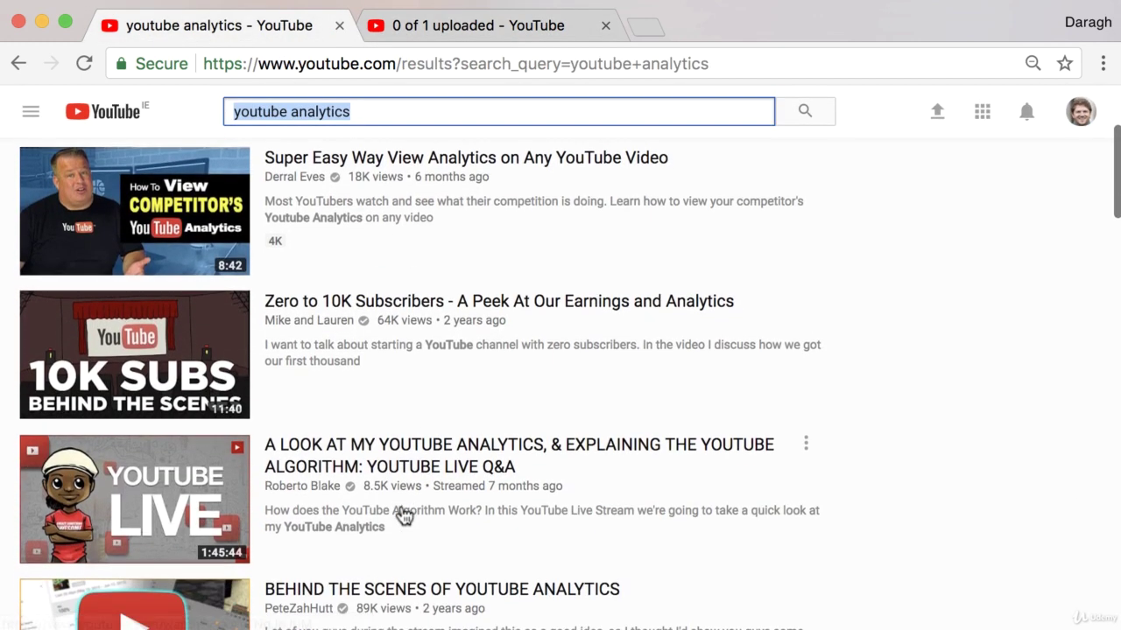
{"action": "scroll", "coordinate": [378, 456], "scroll_direction": "down", "scroll_amount": 3}
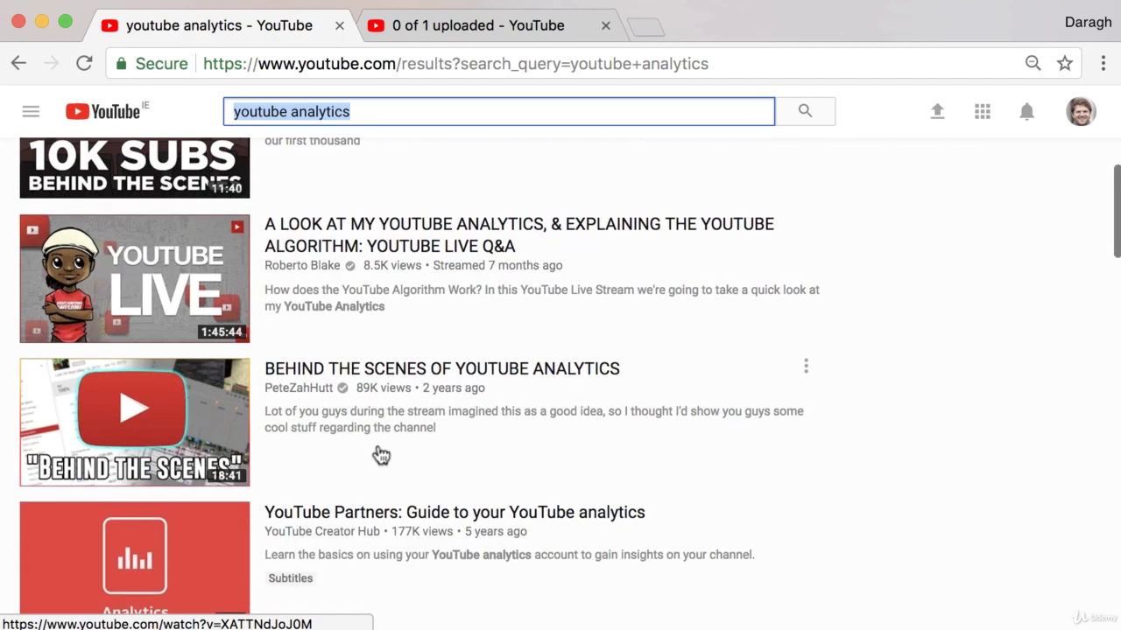
{"action": "scroll", "coordinate": [380, 455], "scroll_direction": "up", "scroll_amount": 6}
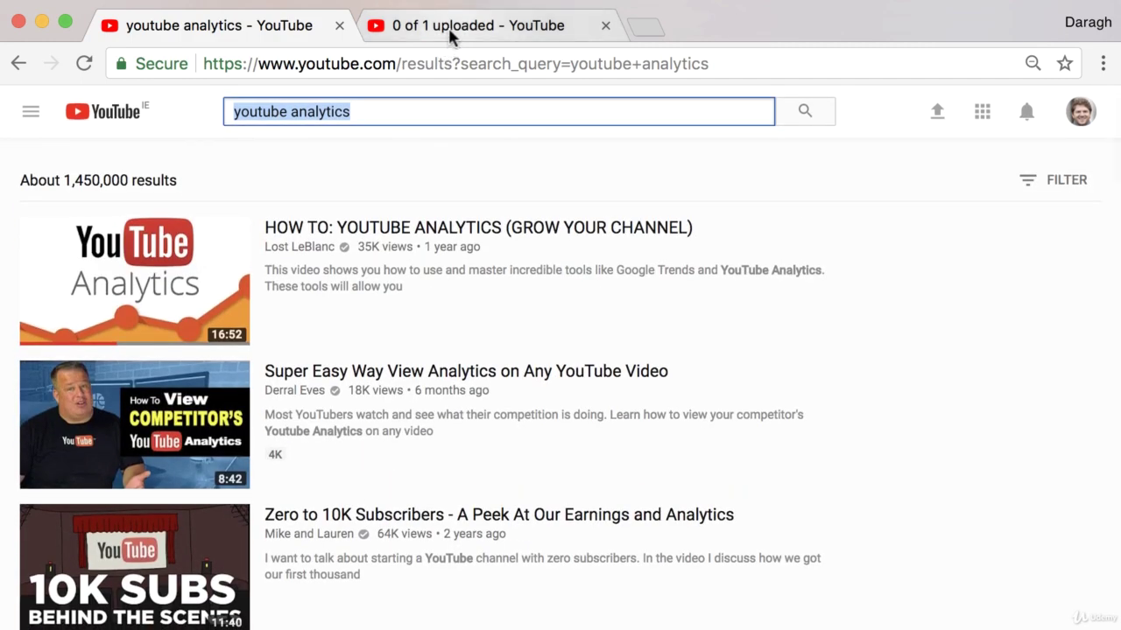
{"action": "left_click", "coordinate": [452, 33]}
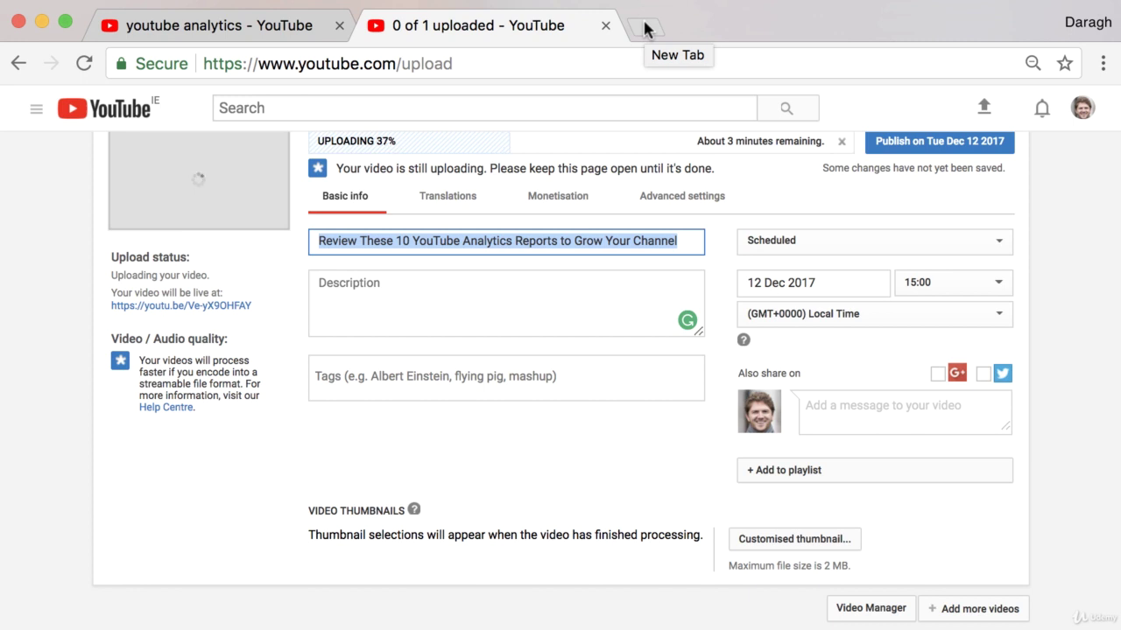
Search Google for 'tag generator' in a new tab and open the Rapidtags result.
{"action": "left_click", "coordinate": [644, 29]}
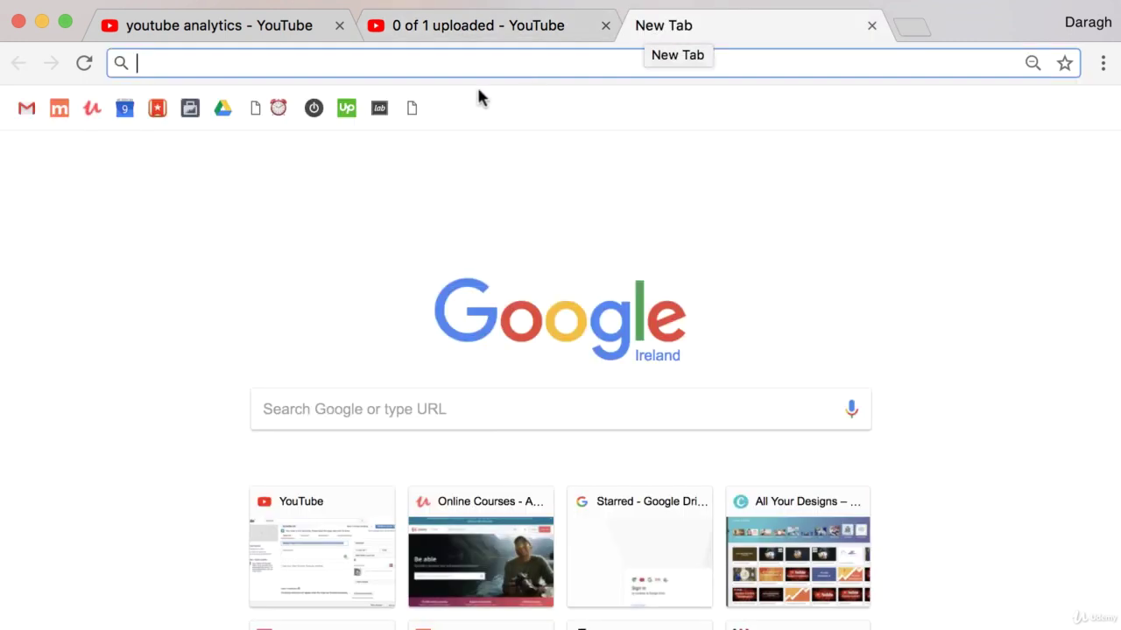
{"action": "type", "text": "tag"}
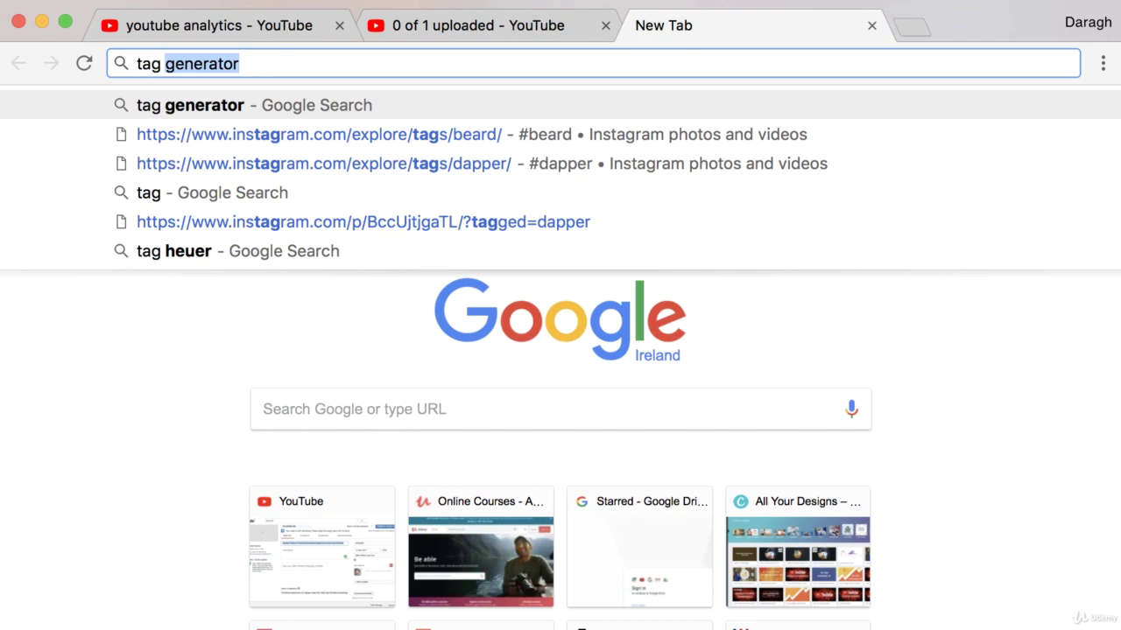
{"action": "key", "text": "Return"}
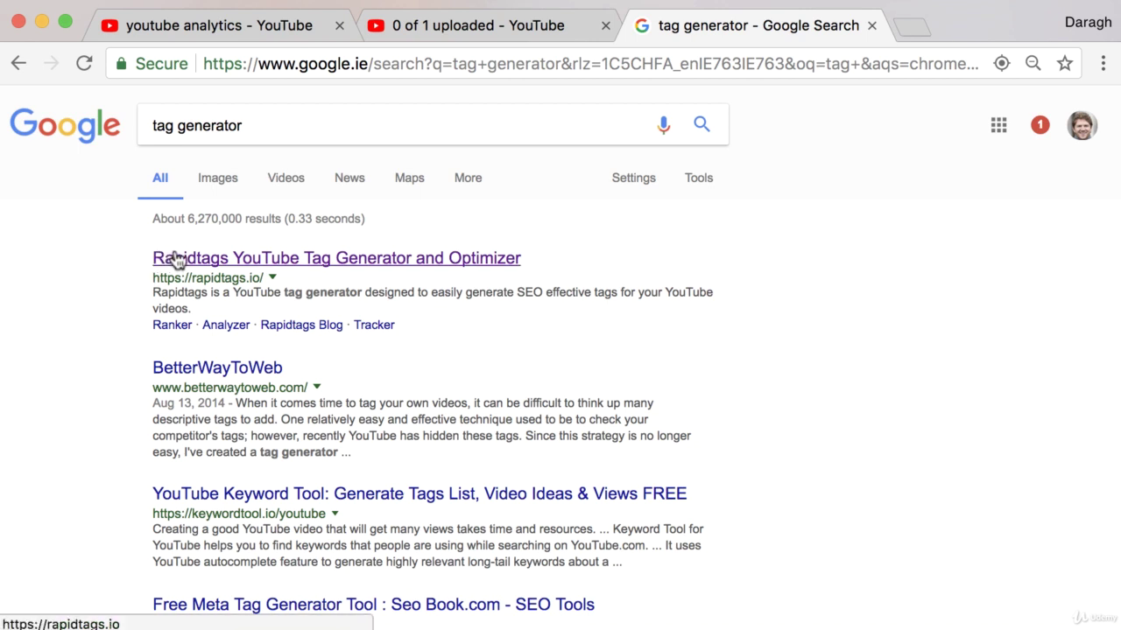
{"action": "left_click_drag", "start_coordinate": [154, 282], "coordinate": [254, 282]}
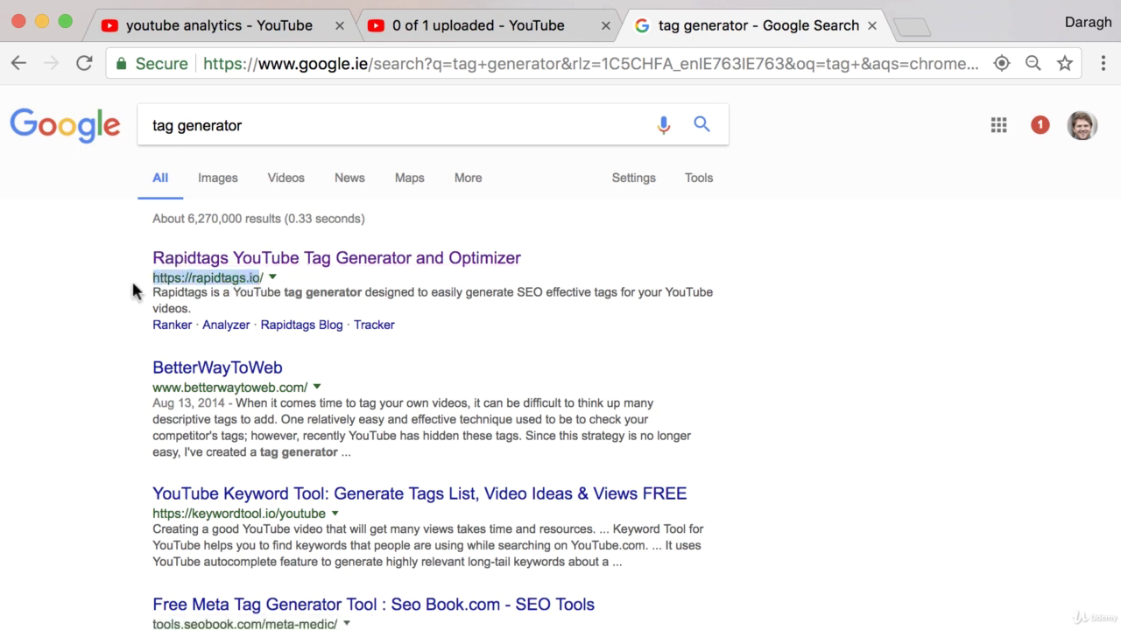
{"action": "left_click", "coordinate": [223, 132]}
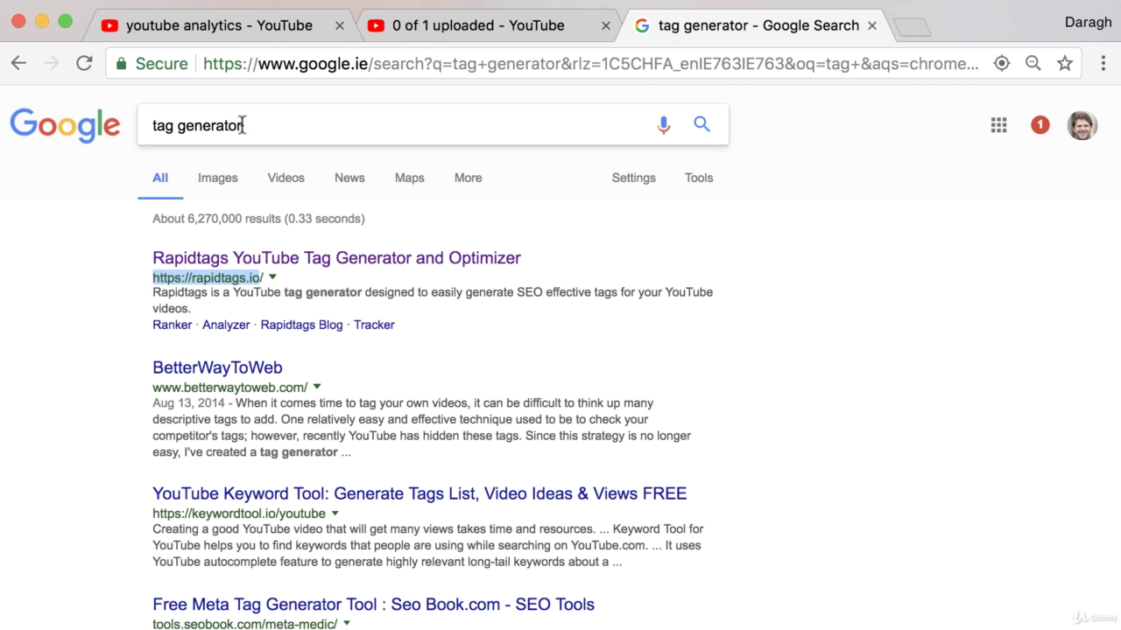
{"action": "left_click", "coordinate": [77, 265]}
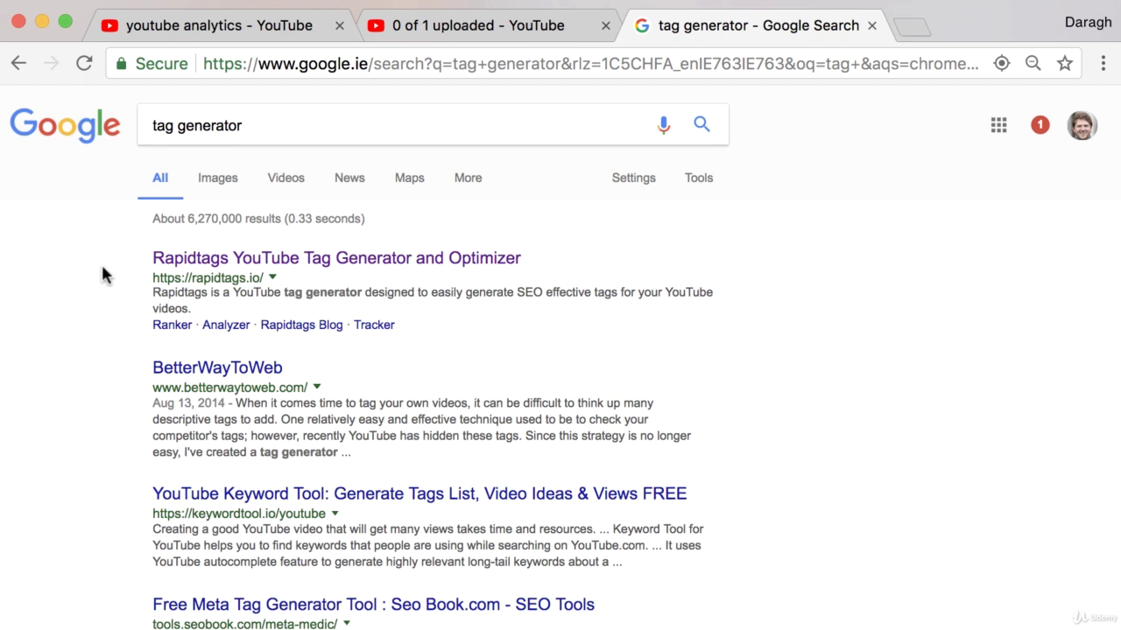
{"action": "left_click", "coordinate": [223, 268]}
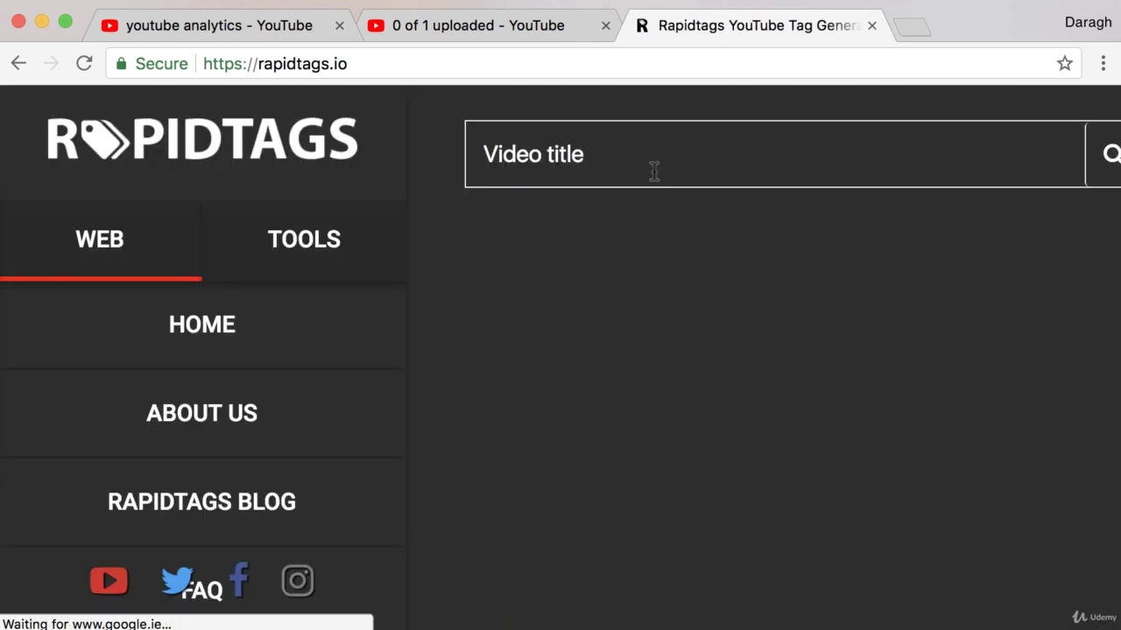
Paste 'Review These 10 YouTube Analytics Reports to Grow Your Channel' into Rapidtags and generate tags.
{"action": "key", "text": "super+minus"}
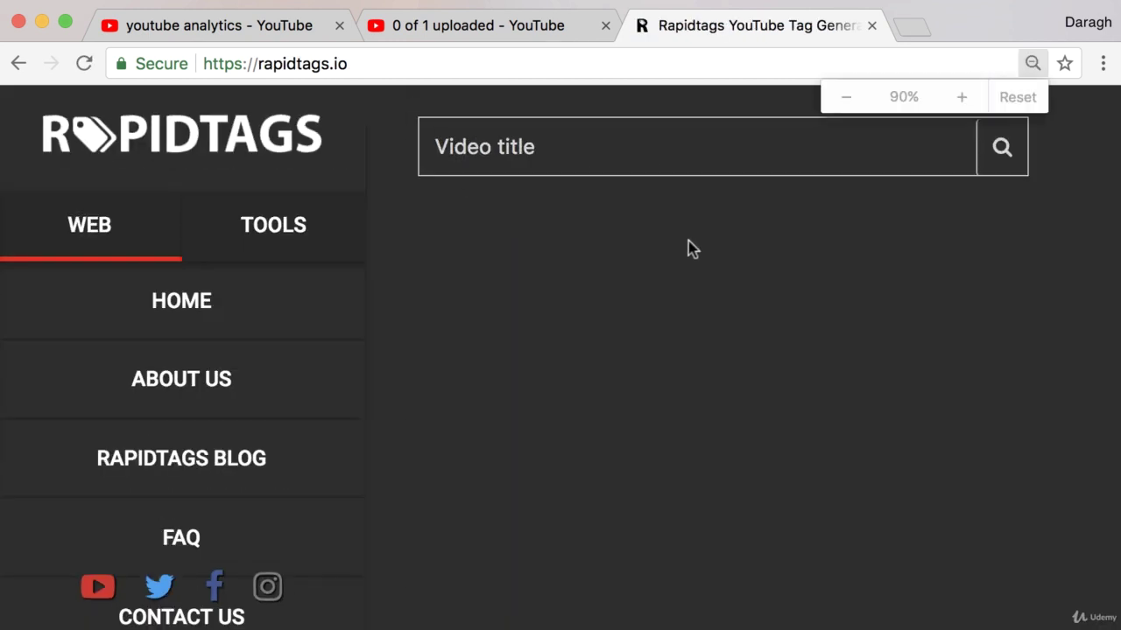
{"action": "left_click", "coordinate": [473, 35]}
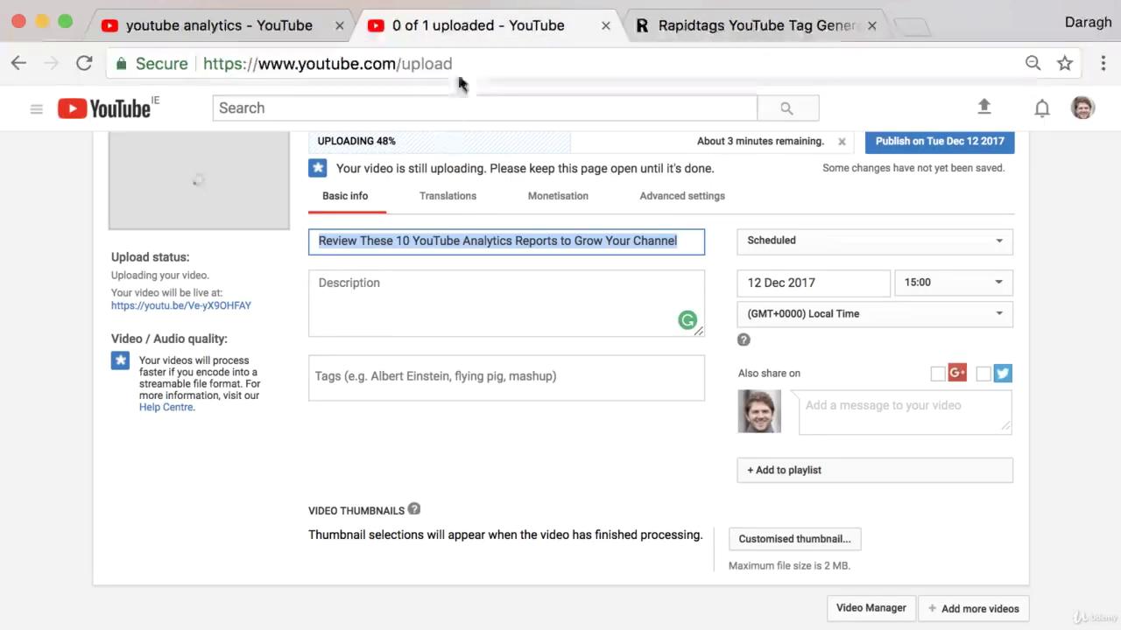
{"action": "triple_click", "coordinate": [473, 234]}
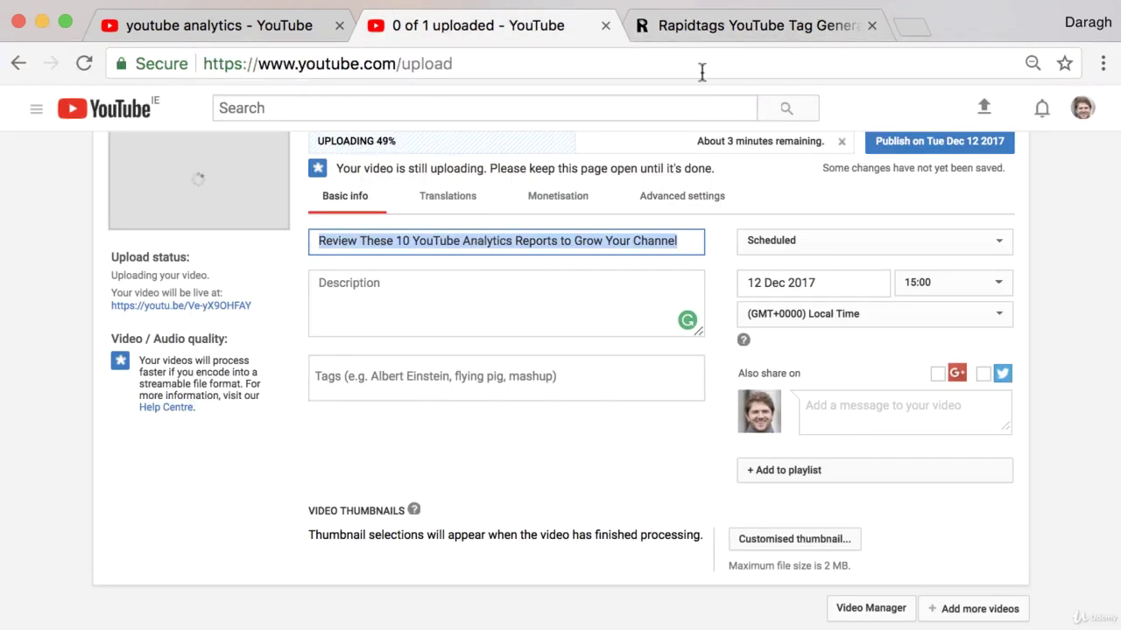
{"action": "left_click", "coordinate": [658, 28]}
{"action": "left_click", "coordinate": [609, 158]}
{"action": "type", "text": "10 YouTube Analytics Reports to Grow Your Channel"}
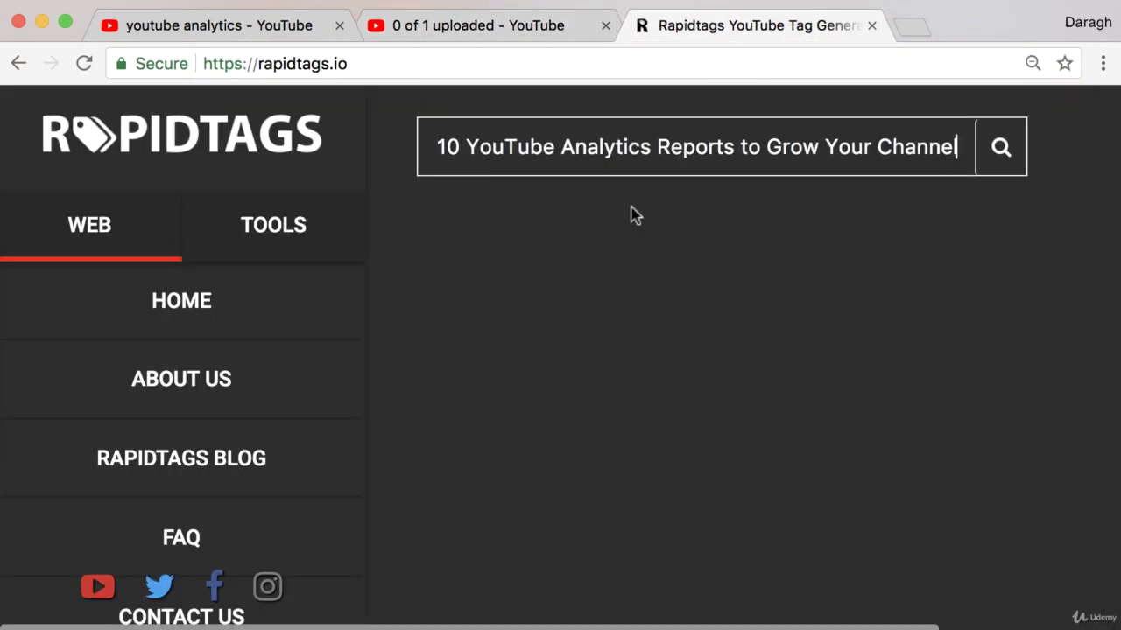
{"action": "left_click", "coordinate": [998, 149]}
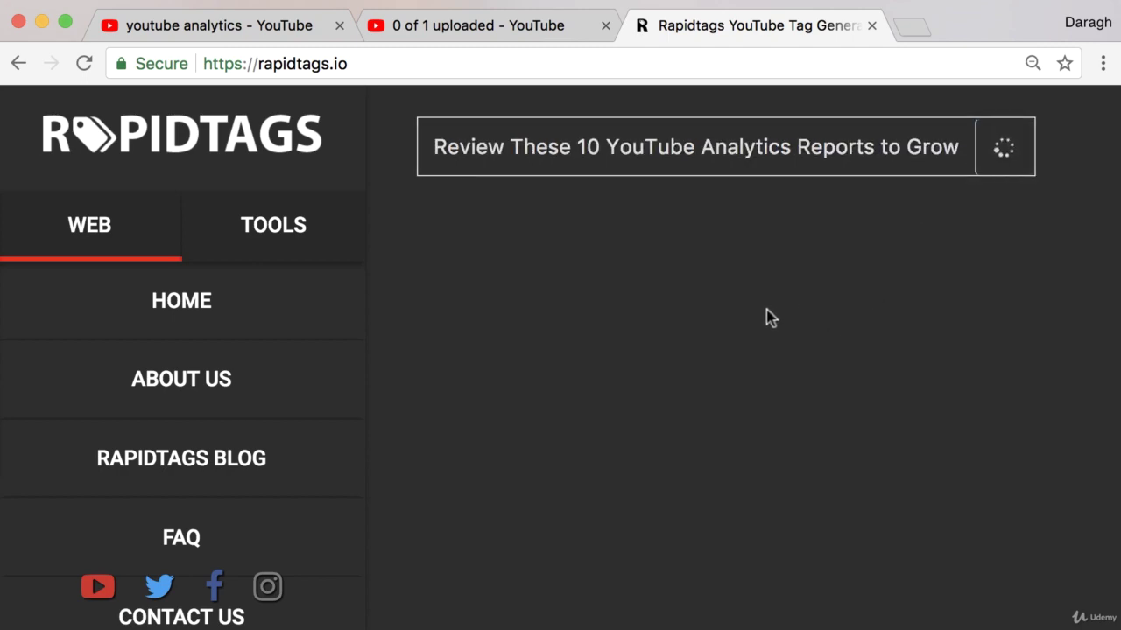
Select the generated tag text and paste it into YouTube's Tags field, yielding one tag.
{"action": "scroll", "coordinate": [757, 320], "scroll_direction": "down", "scroll_amount": 3}
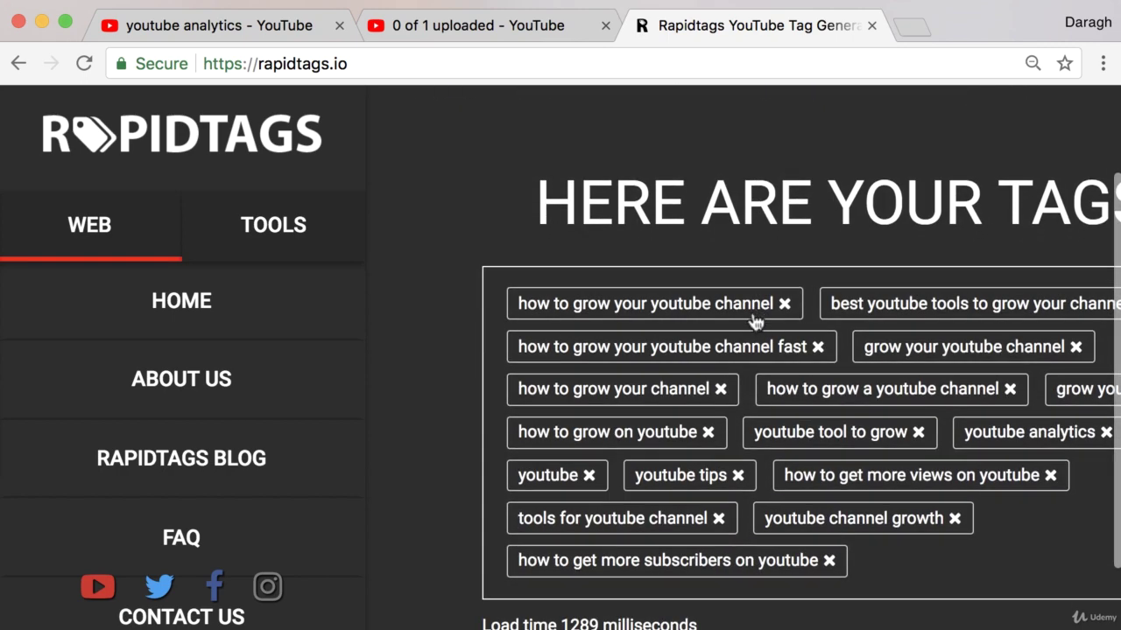
{"action": "key", "text": "super+minus"}
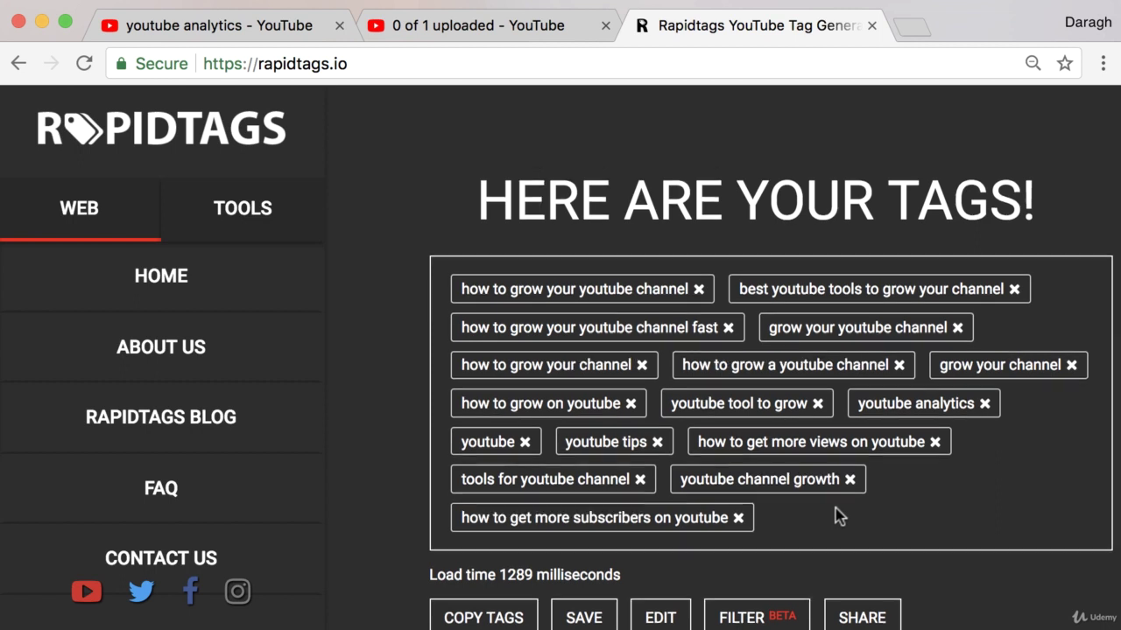
{"action": "scroll", "coordinate": [846, 516], "scroll_direction": "up", "scroll_amount": 1}
{"action": "left_click_drag", "start_coordinate": [818, 543], "coordinate": [667, 520]}
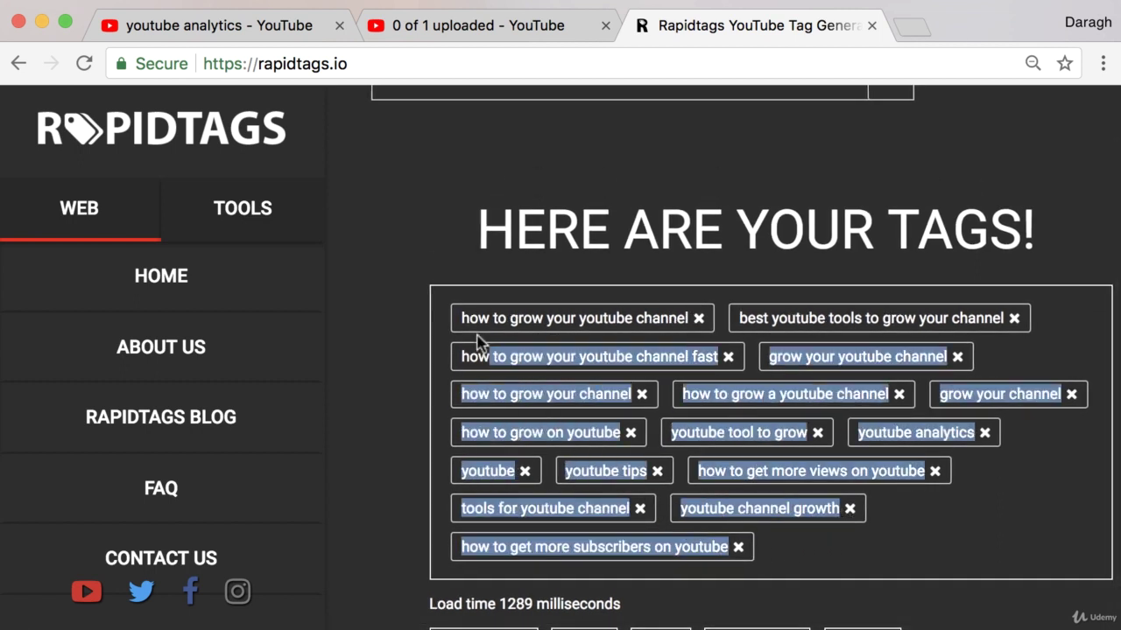
{"action": "left_click_drag", "start_coordinate": [479, 342], "coordinate": [461, 318]}
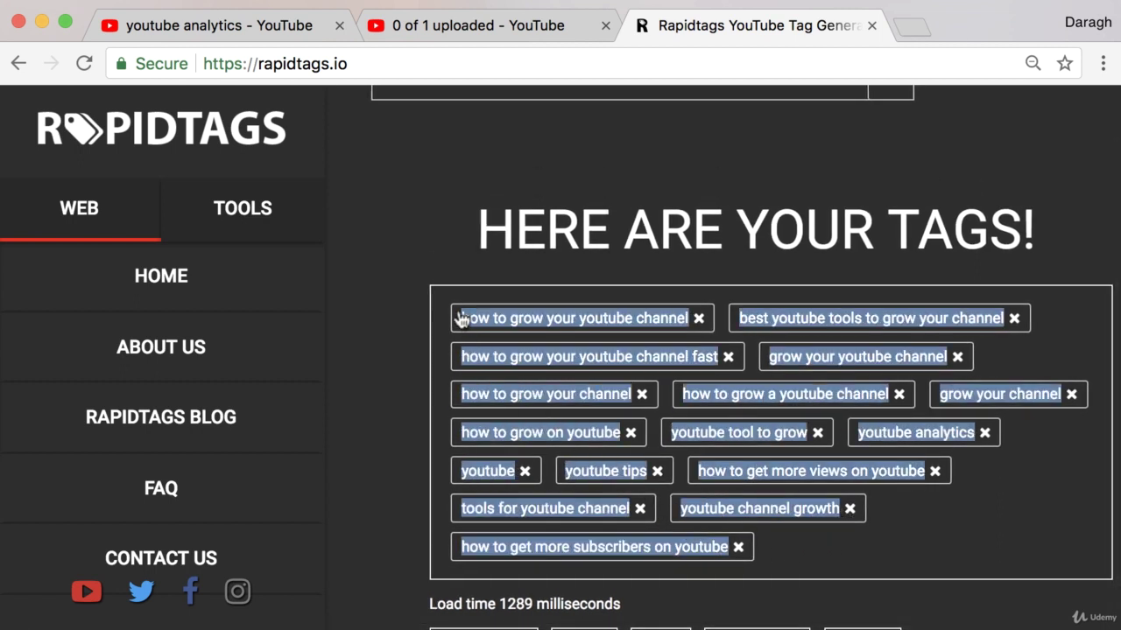
{"action": "scroll", "coordinate": [462, 318], "scroll_direction": "down", "scroll_amount": 1}
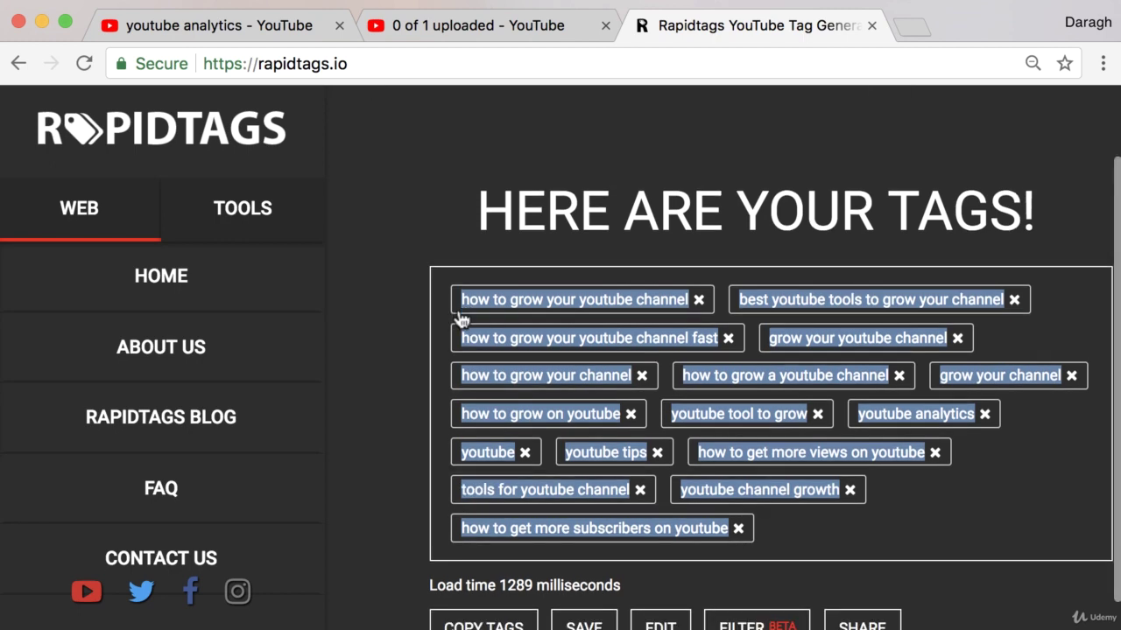
{"action": "left_click", "coordinate": [455, 31]}
{"action": "left_click", "coordinate": [408, 382]}
{"action": "key", "text": "super+v"}
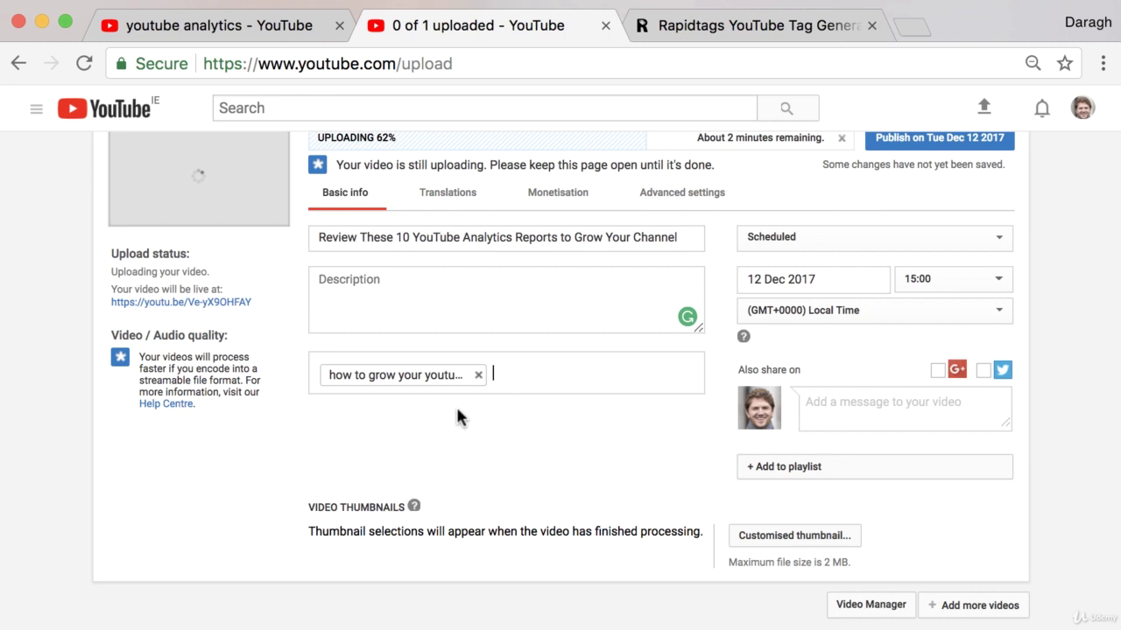
Copy the complete tag list with Rapidtags' COPY TAGS button.
{"action": "left_click", "coordinate": [743, 28]}
{"action": "scroll", "coordinate": [718, 429], "scroll_direction": "down", "scroll_amount": 1}
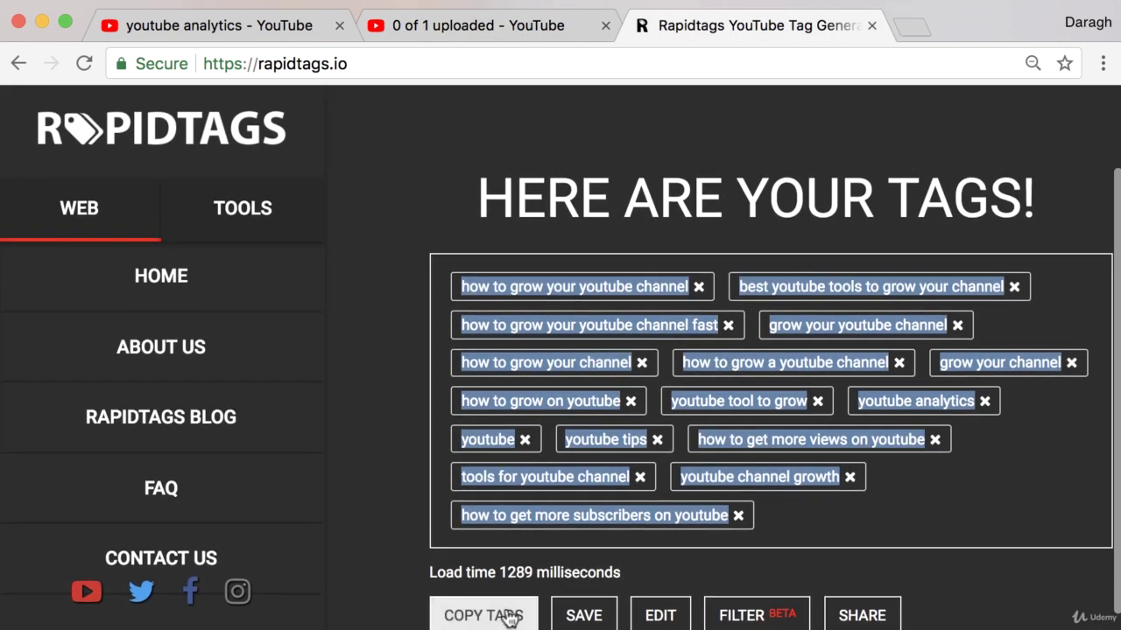
{"action": "left_click", "coordinate": [501, 618]}
Swap the single tag chip for all 16 Rapidtags tags in the Tags field.
{"action": "left_click", "coordinate": [408, 25]}
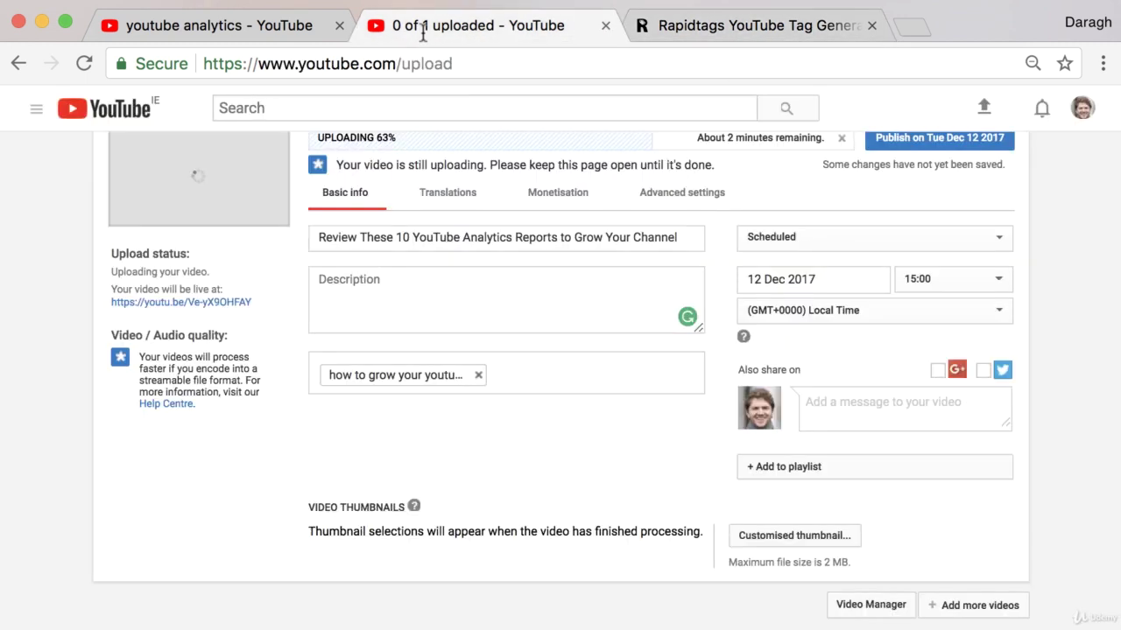
{"action": "left_click", "coordinate": [479, 375]}
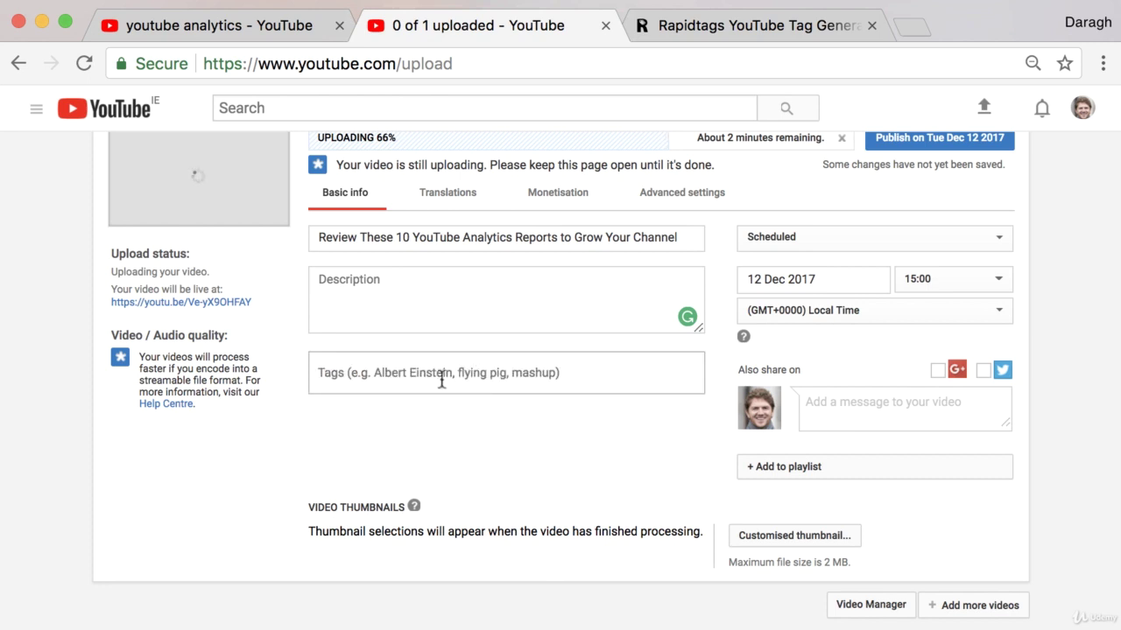
{"action": "key", "text": "super+v"}
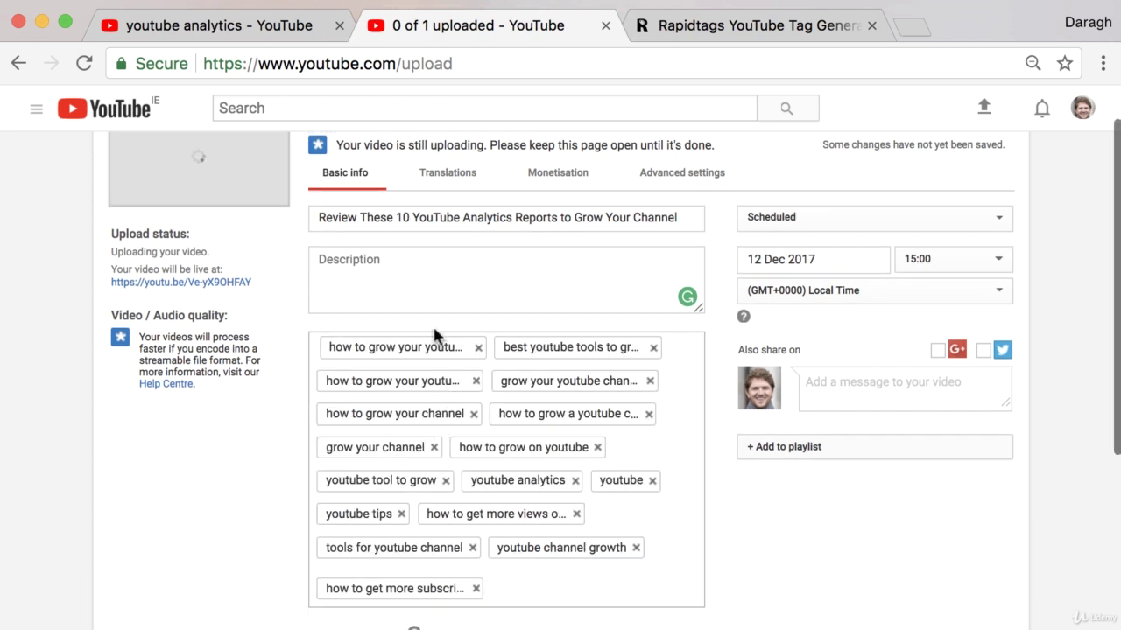
{"action": "left_click", "coordinate": [415, 302]}
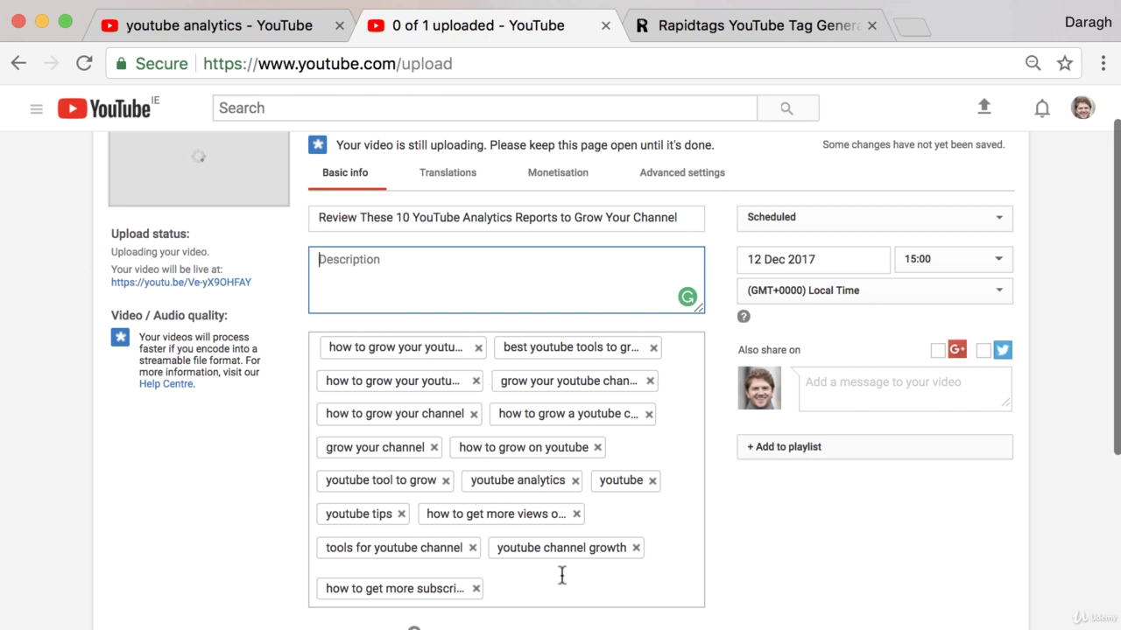
{"action": "left_click", "coordinate": [696, 28]}
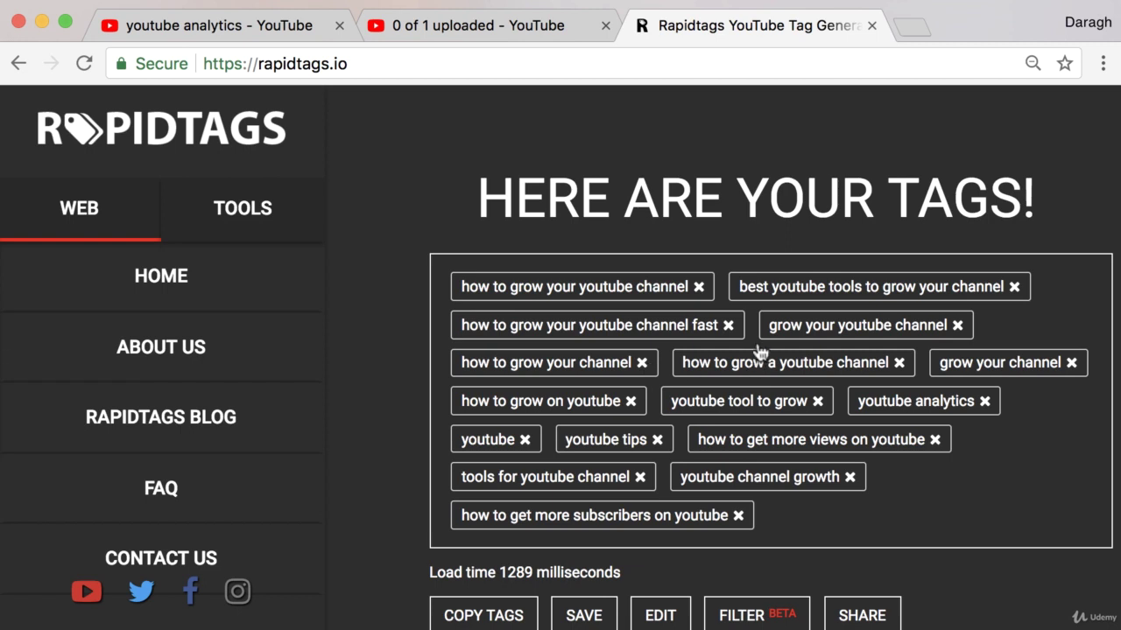
Write the description opener 'How to Grow Your Channel By reviewing YouTube Analytics.' and compare with the tags.
{"action": "left_click", "coordinate": [513, 28]}
{"action": "type", "text": "H"}
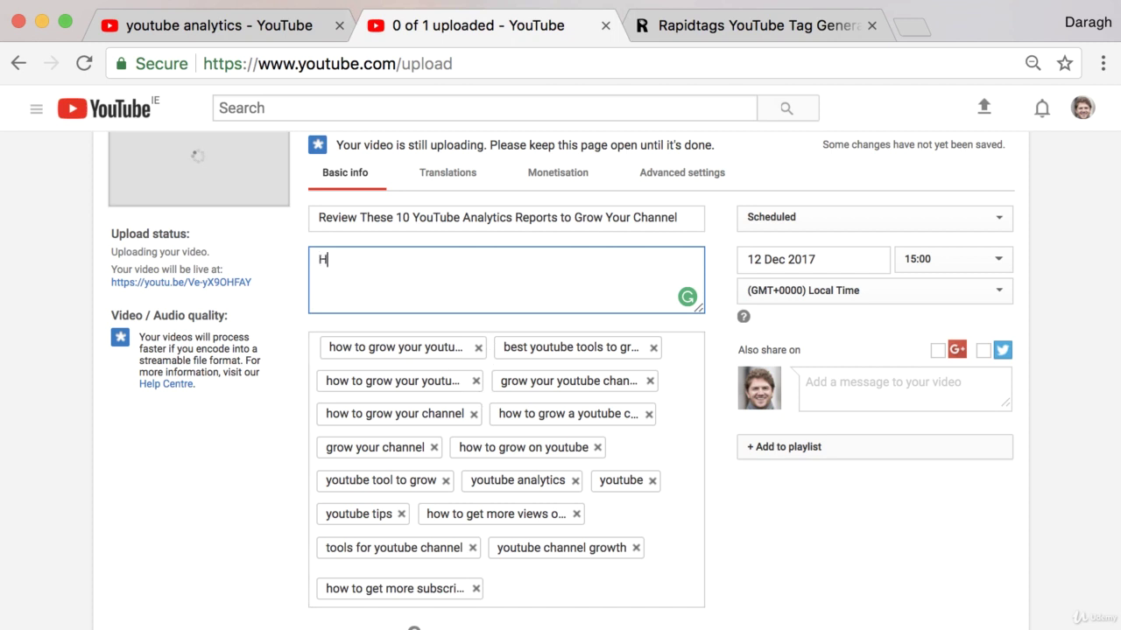
{"action": "type", "text": "ow to Grow"}
{"action": "type", "text": " You"}
{"action": "key", "text": "BackSpace"}
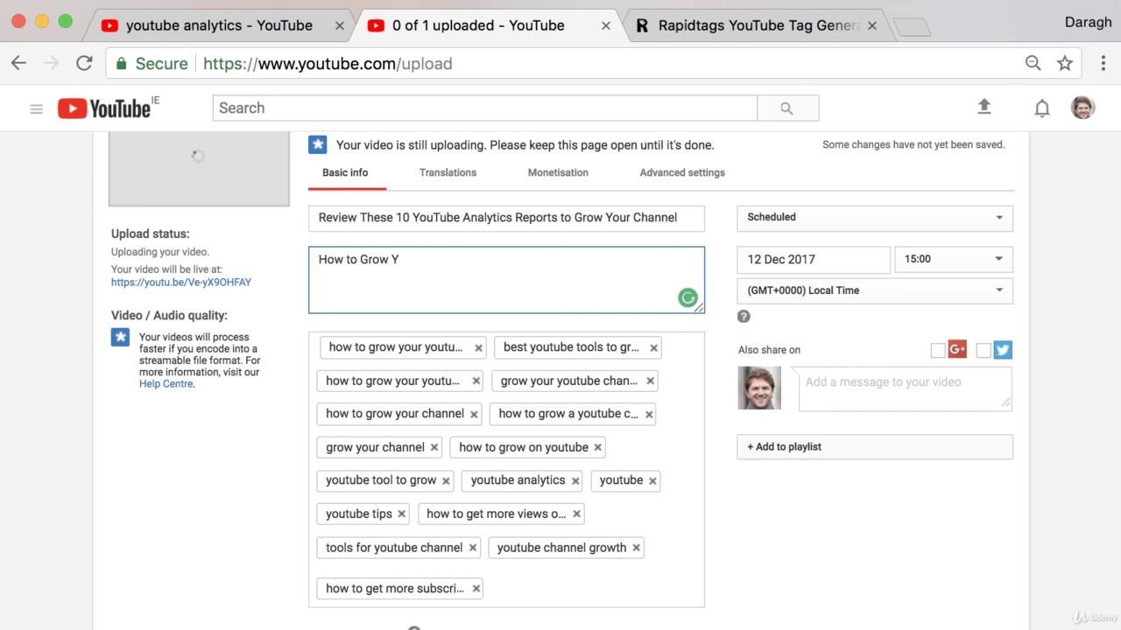
{"action": "type", "text": "our CHANN"}
{"action": "key", "text": "BackSpace"}
{"action": "key", "text": "BackSpace"}
{"action": "key", "text": "BackSpace"}
{"action": "key", "text": "BackSpace"}
{"action": "type", "text": "hannel"}
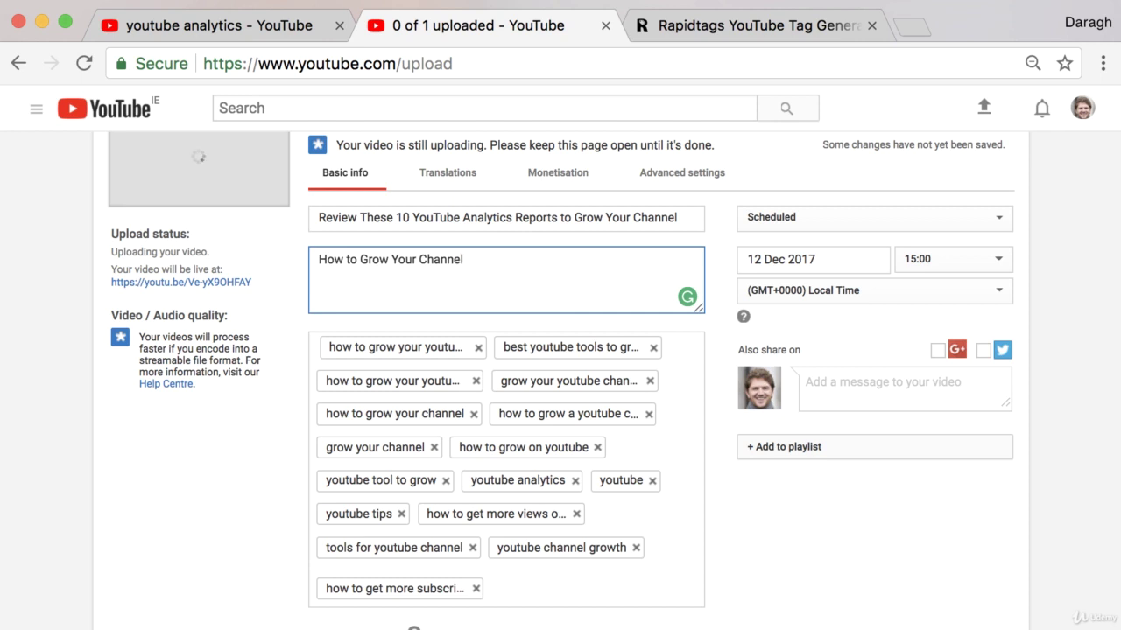
{"action": "type", "text": " By reviewing Yo"}
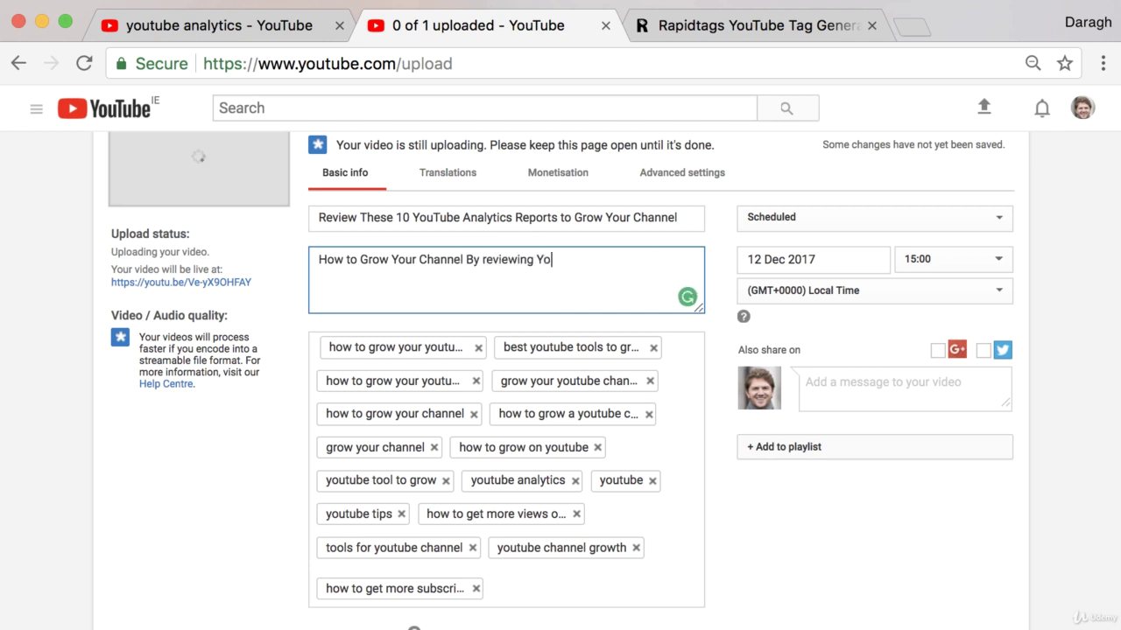
{"action": "type", "text": "uTube Analytics."}
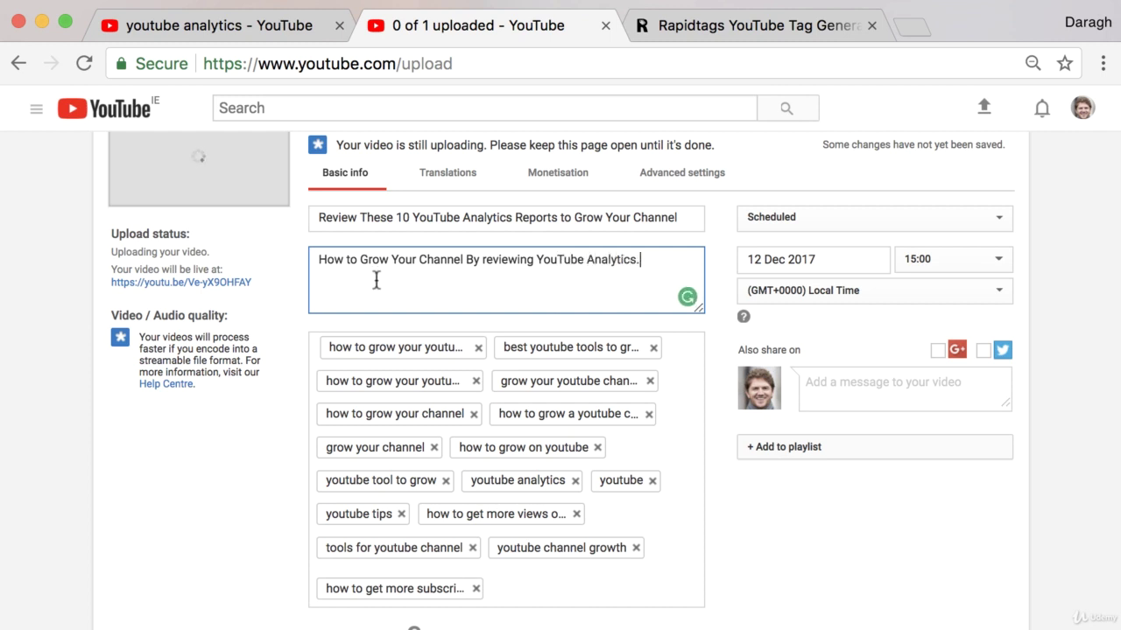
{"action": "left_click_drag", "start_coordinate": [319, 260], "coordinate": [598, 260]}
{"action": "left_click", "coordinate": [595, 260]}
{"action": "left_click", "coordinate": [799, 27]}
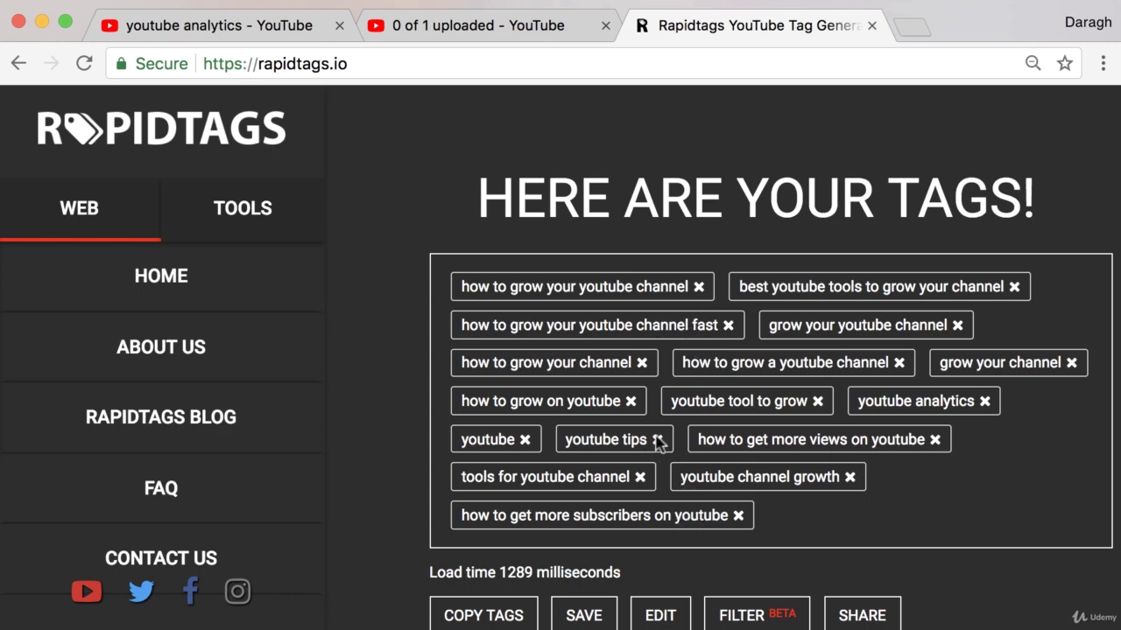
Add a sentence on gaining subscribers, likes, comments and views through the most important YouTube Analytics reports.
{"action": "left_click", "coordinate": [569, 24]}
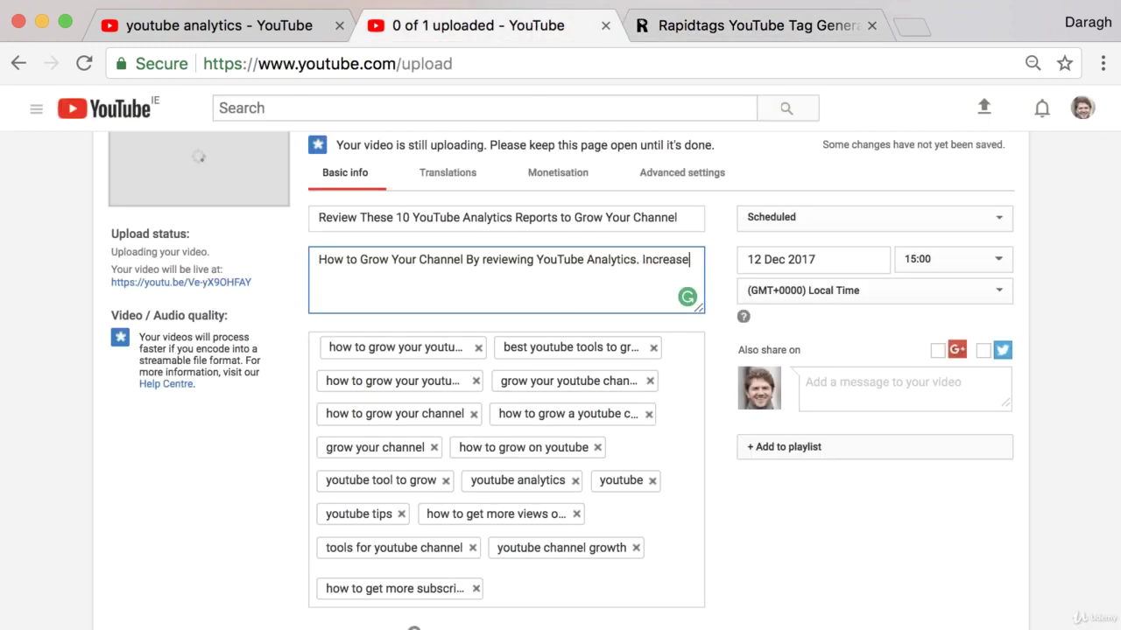
{"action": "type", "text": "s"}
{"action": "type", "text": "ubscribers, li"}
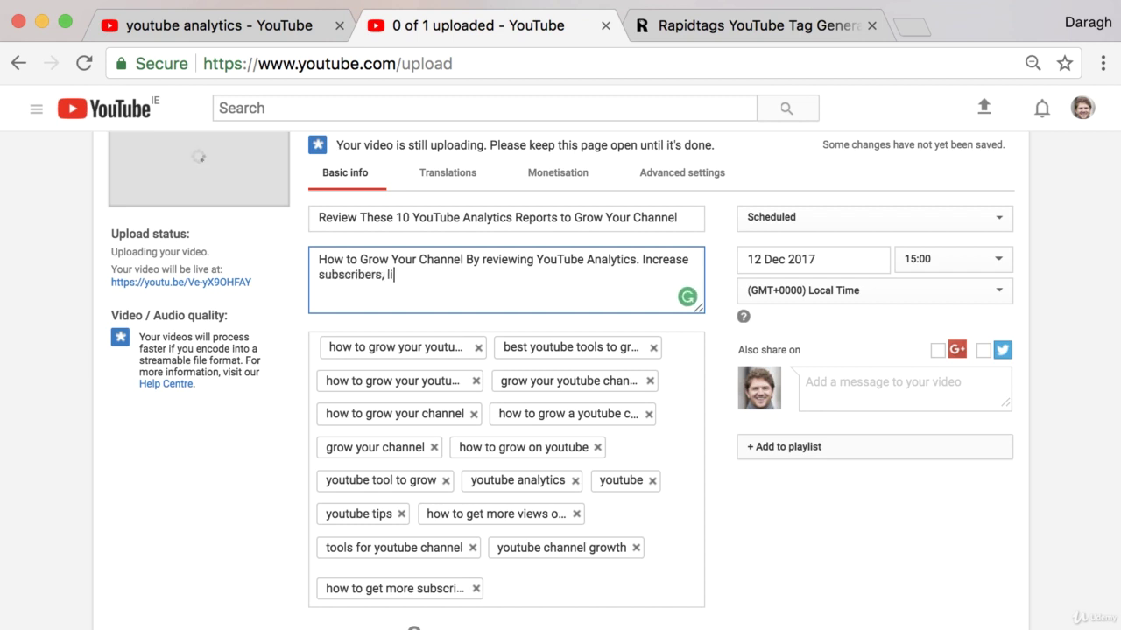
{"action": "type", "text": "kes, comments"}
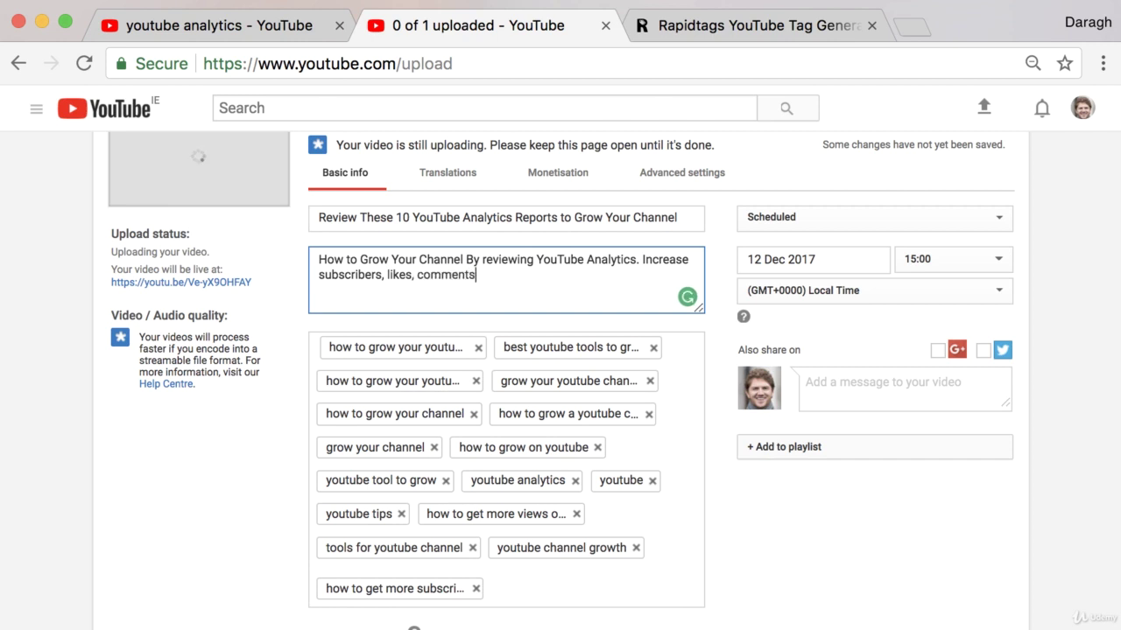
{"action": "type", "text": " and views by look"}
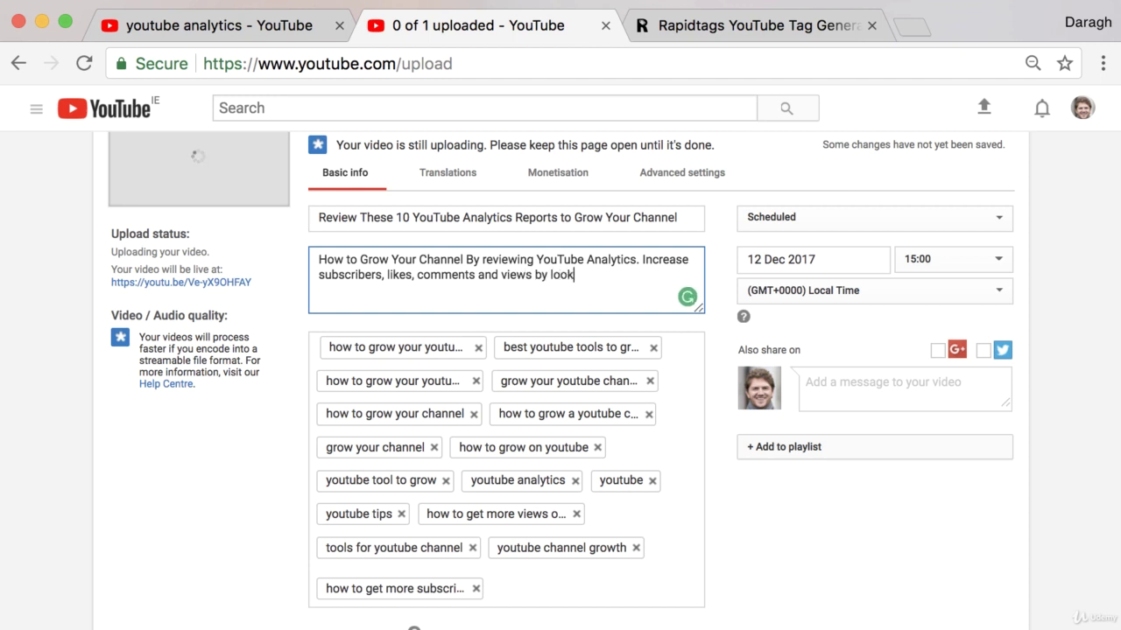
{"action": "type", "text": "ing at the most important"}
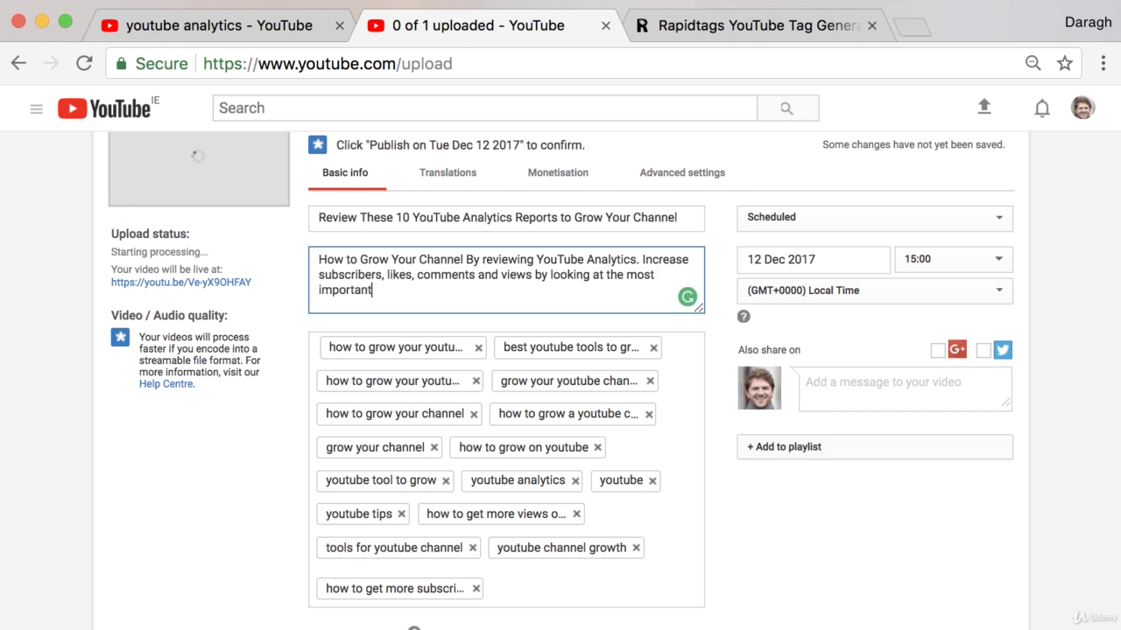
{"action": "type", "text": " reportd in Go"}
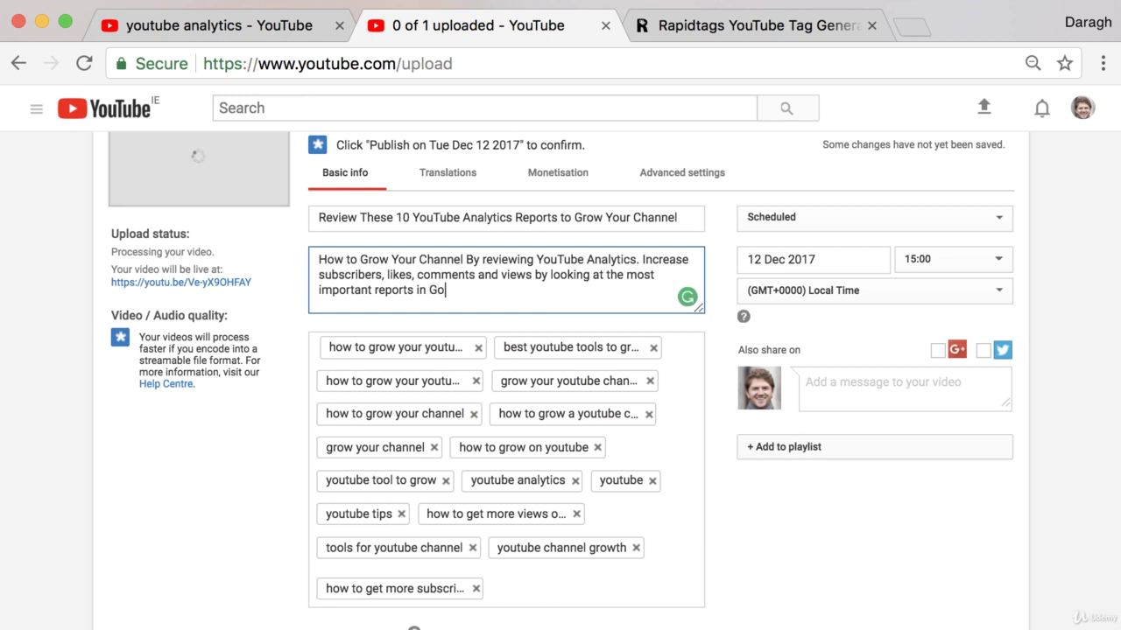
{"action": "key", "text": "BackSpace"}
{"action": "key", "text": "BackSpace"}
{"action": "type", "text": "Youtub"}
{"action": "key", "text": "BackSpace"}
{"action": "key", "text": "BackSpace"}
{"action": "key", "text": "BackSpace"}
{"action": "type", "text": "Tube Analy"}
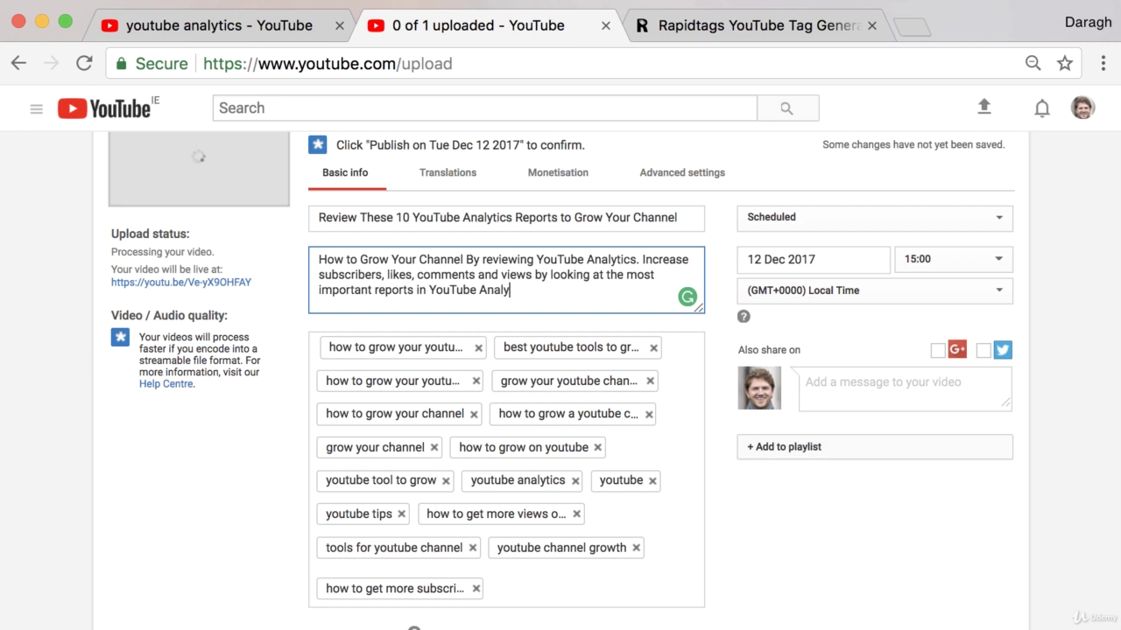
{"action": "type", "text": "tics."}
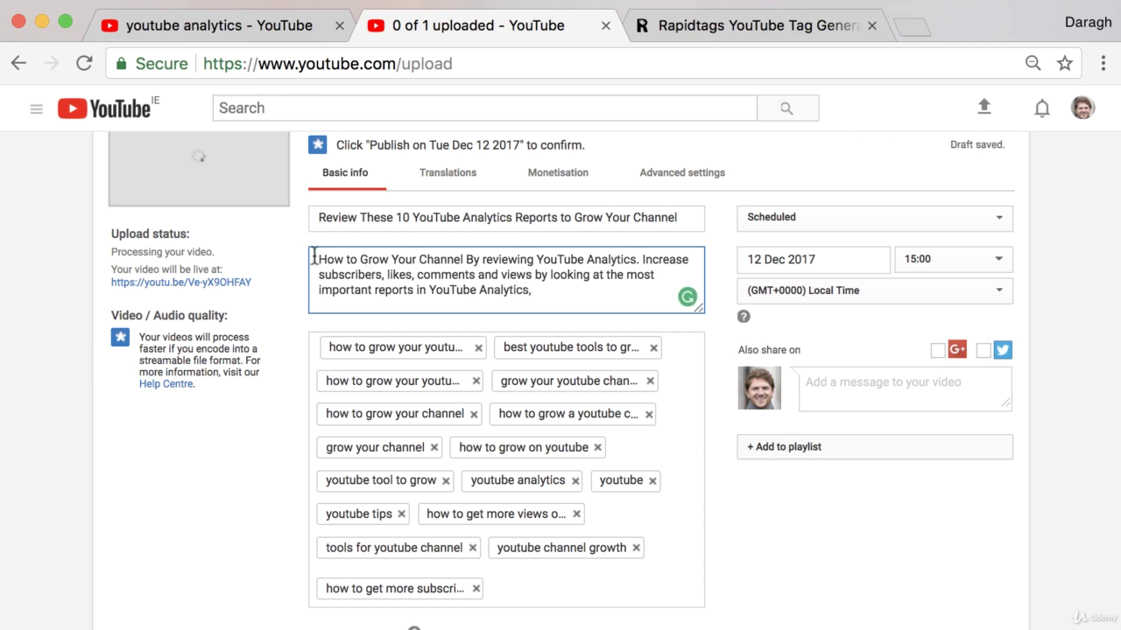
{"action": "left_click_drag", "start_coordinate": [315, 256], "coordinate": [531, 290]}
Scroll through the roughly 1,450,000 'youtube analytics' search results.
{"action": "left_click", "coordinate": [265, 29]}
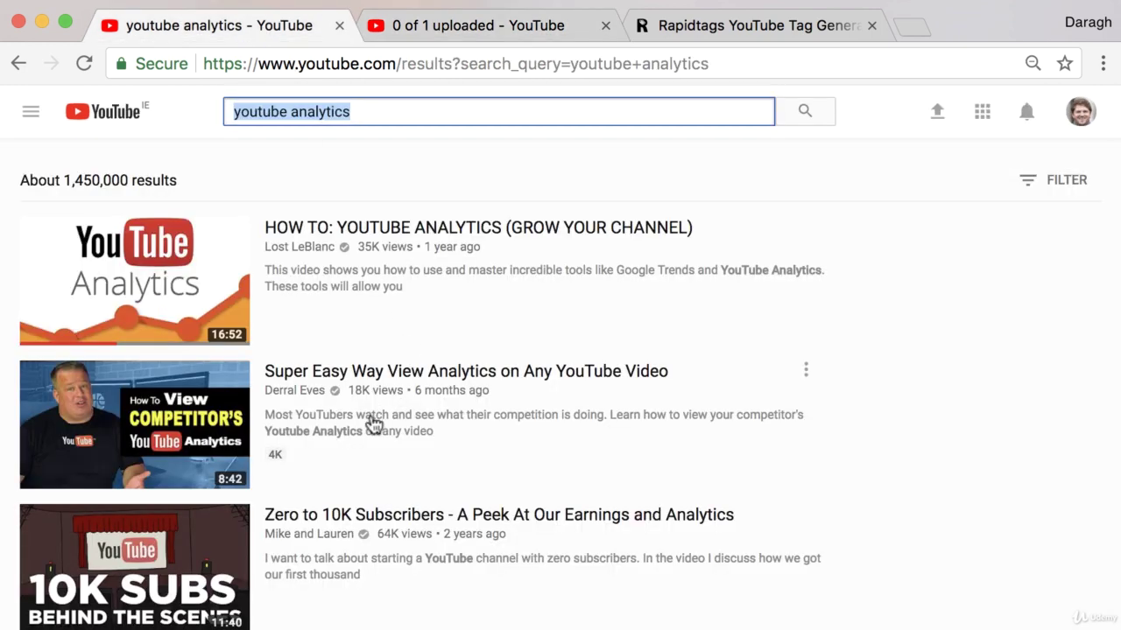
{"action": "scroll", "coordinate": [408, 465], "scroll_direction": "down", "scroll_amount": 5}
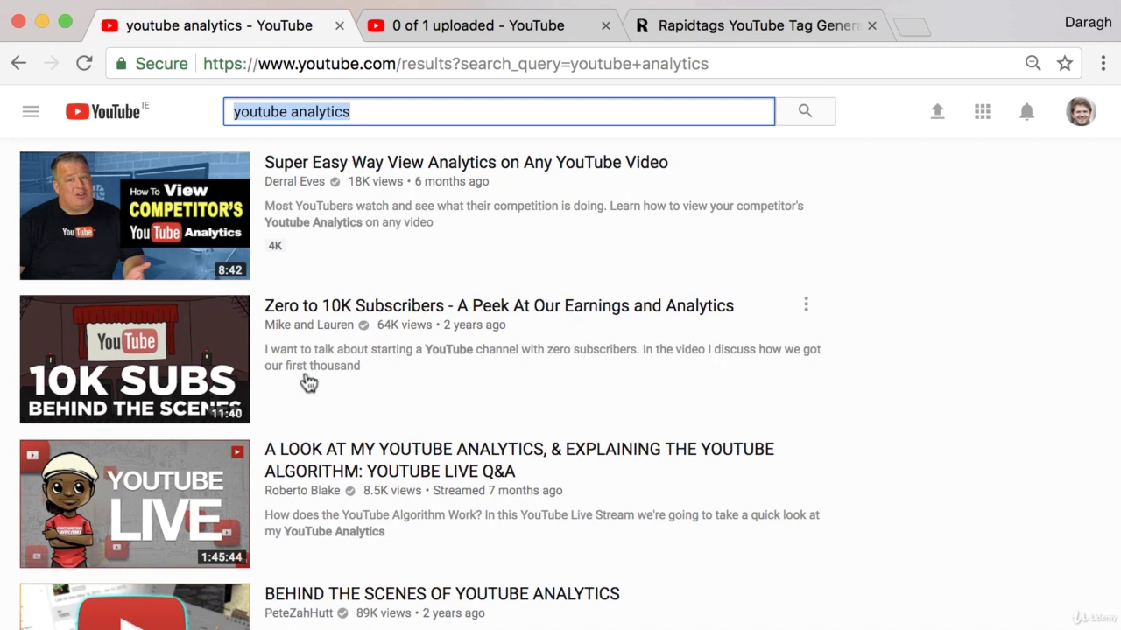
{"action": "scroll", "coordinate": [315, 344], "scroll_direction": "up", "scroll_amount": 3}
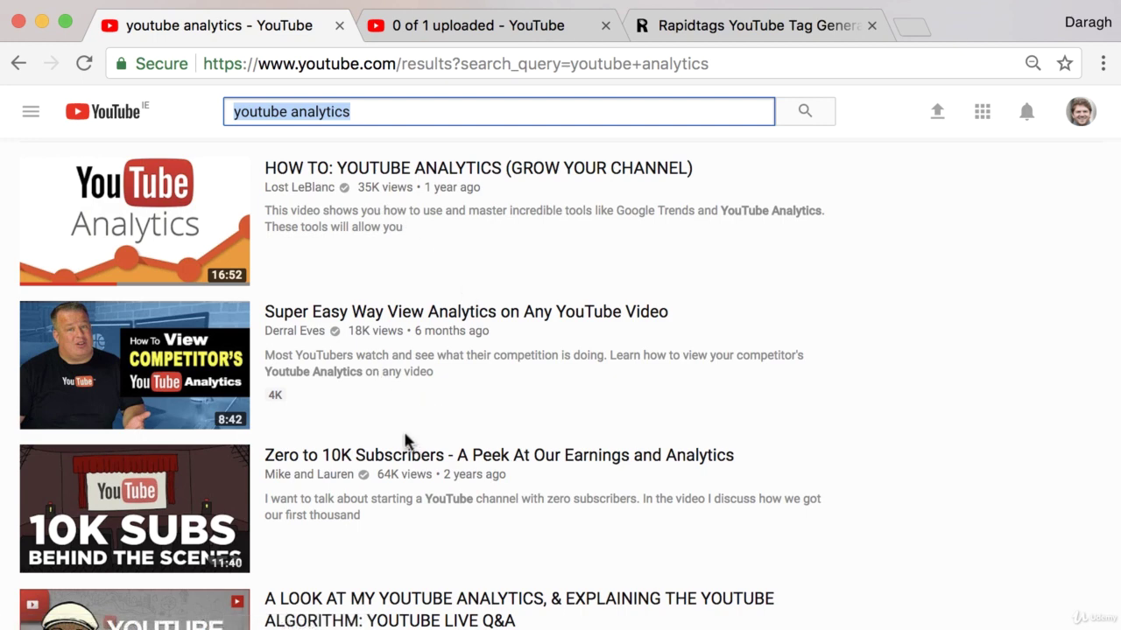
{"action": "scroll", "coordinate": [388, 368], "scroll_direction": "down", "scroll_amount": 4}
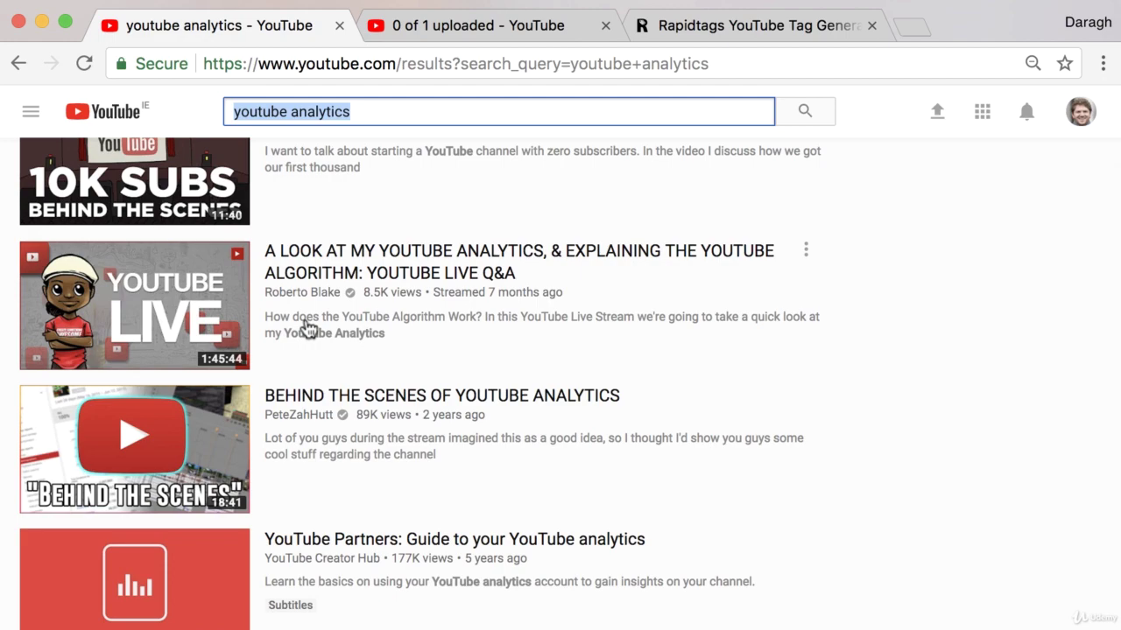
{"action": "scroll", "coordinate": [307, 327], "scroll_direction": "down", "scroll_amount": 2}
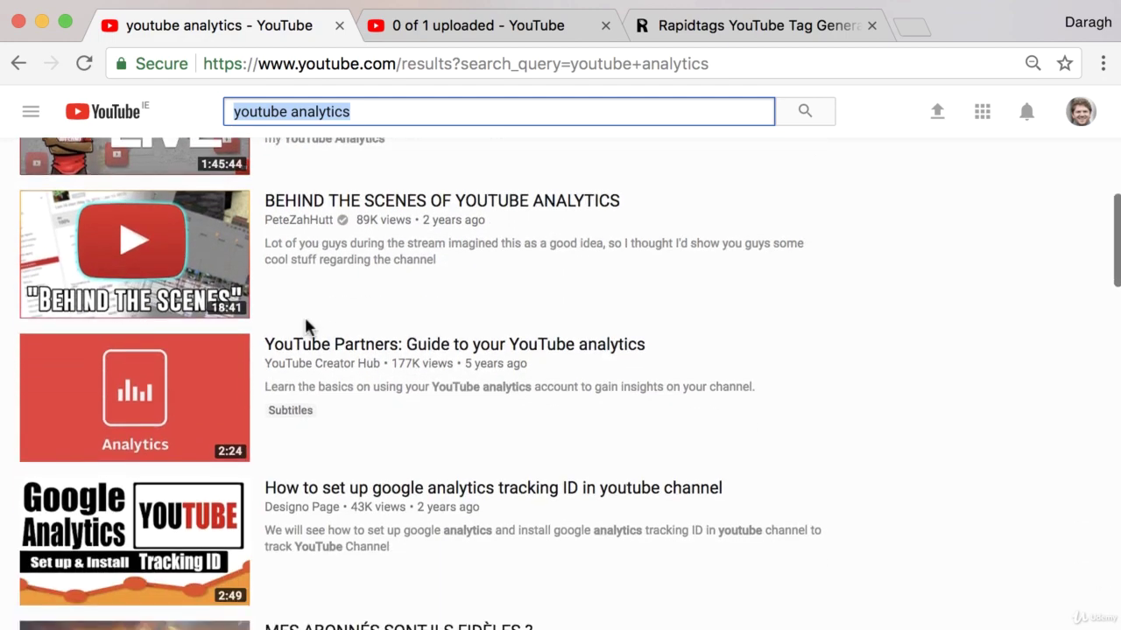
{"action": "scroll", "coordinate": [306, 328], "scroll_direction": "up", "scroll_amount": 6}
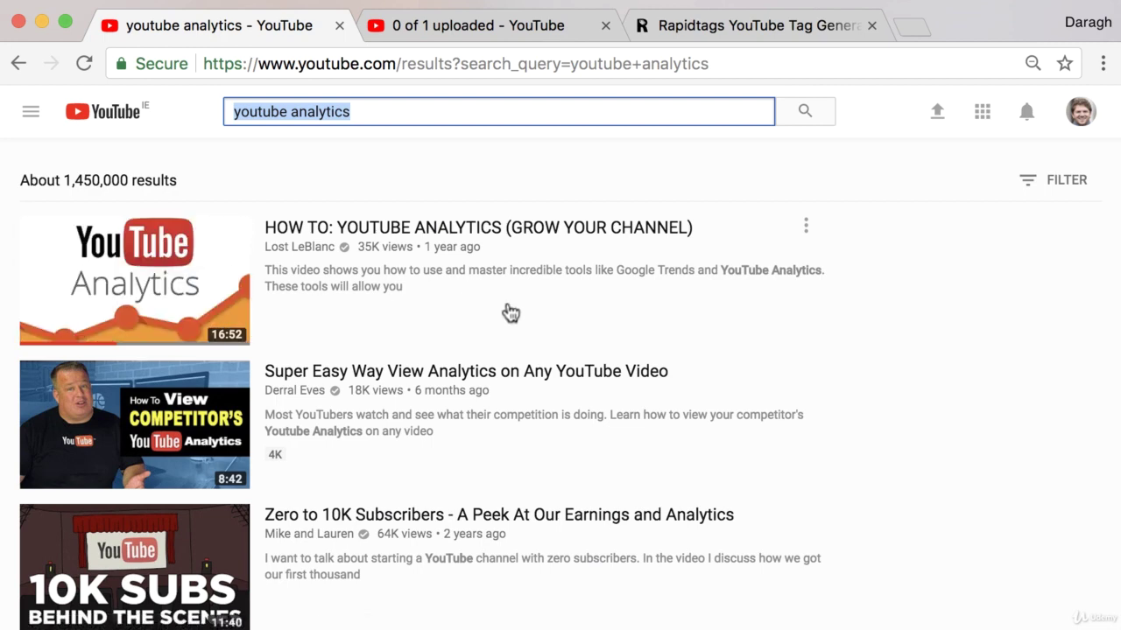
Remove the description's trailing comma and add a 'Get the full course:' line below it.
{"action": "left_click", "coordinate": [425, 31]}
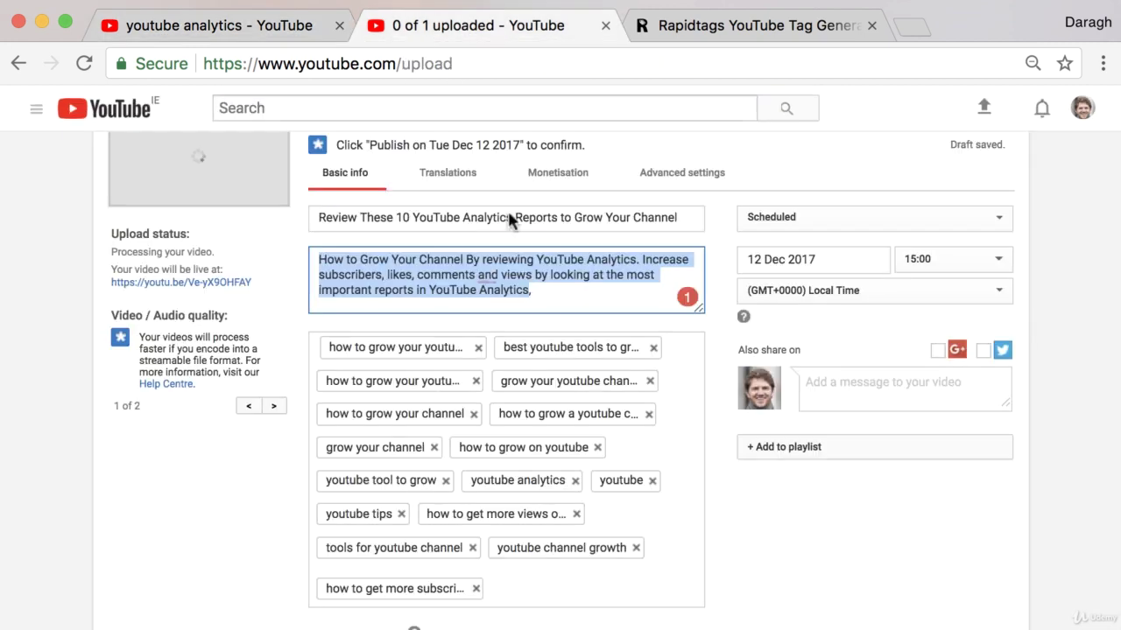
{"action": "left_click", "coordinate": [540, 295]}
{"action": "key", "text": "BackSpace"}
{"action": "key", "text": "BackSpace"}
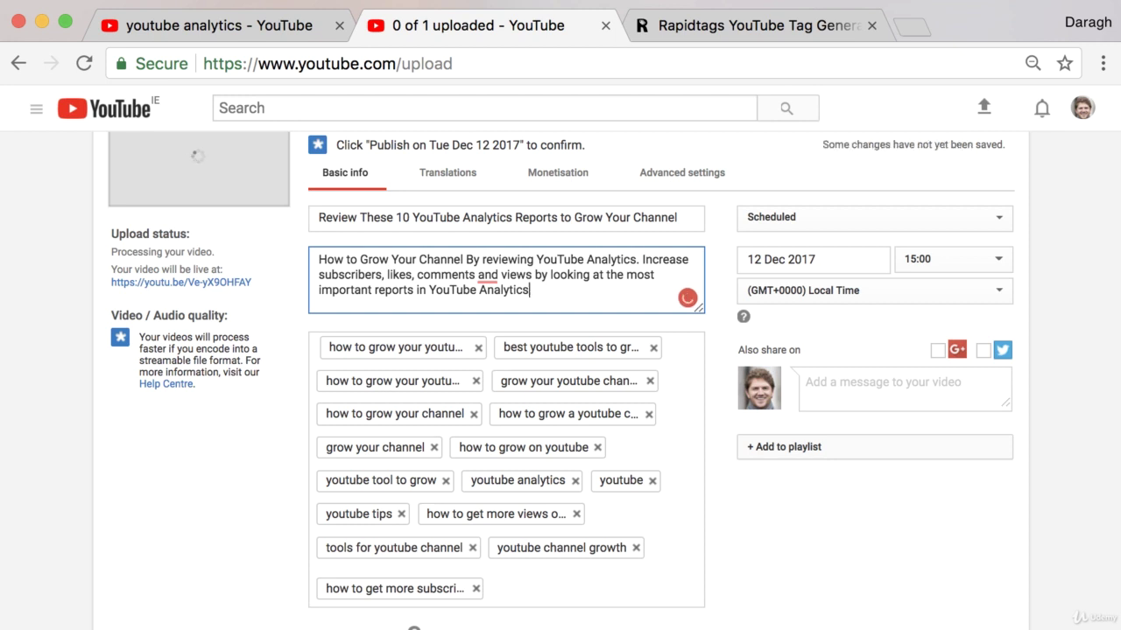
{"action": "key", "text": "Return"}
{"action": "key", "text": "Return"}
{"action": "type", "text": "G"}
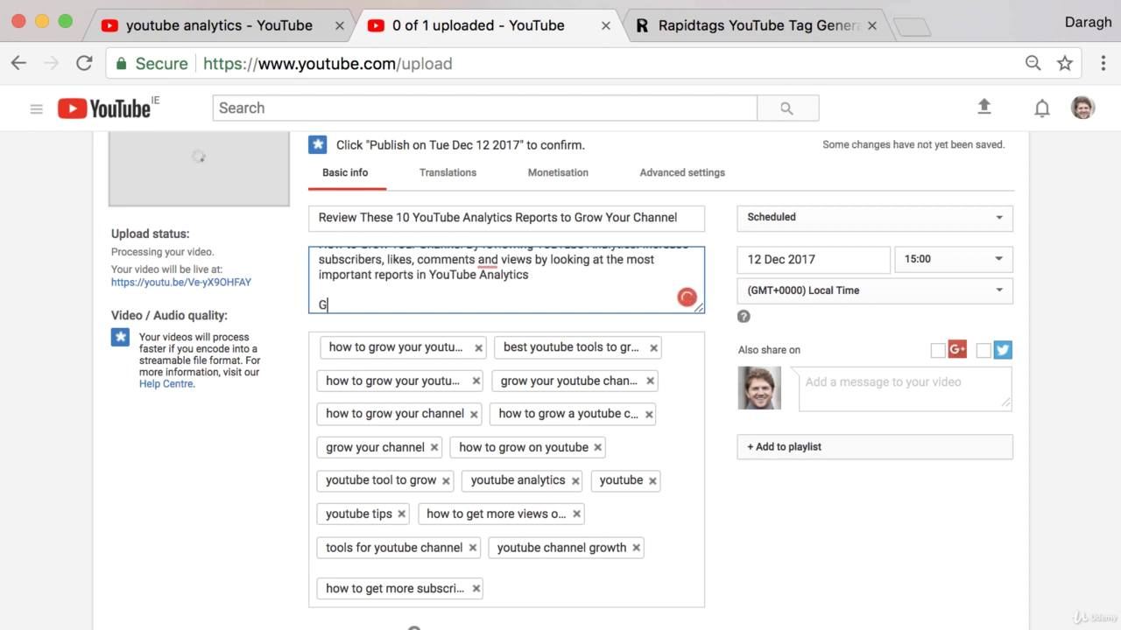
{"action": "type", "text": "et the full course"}
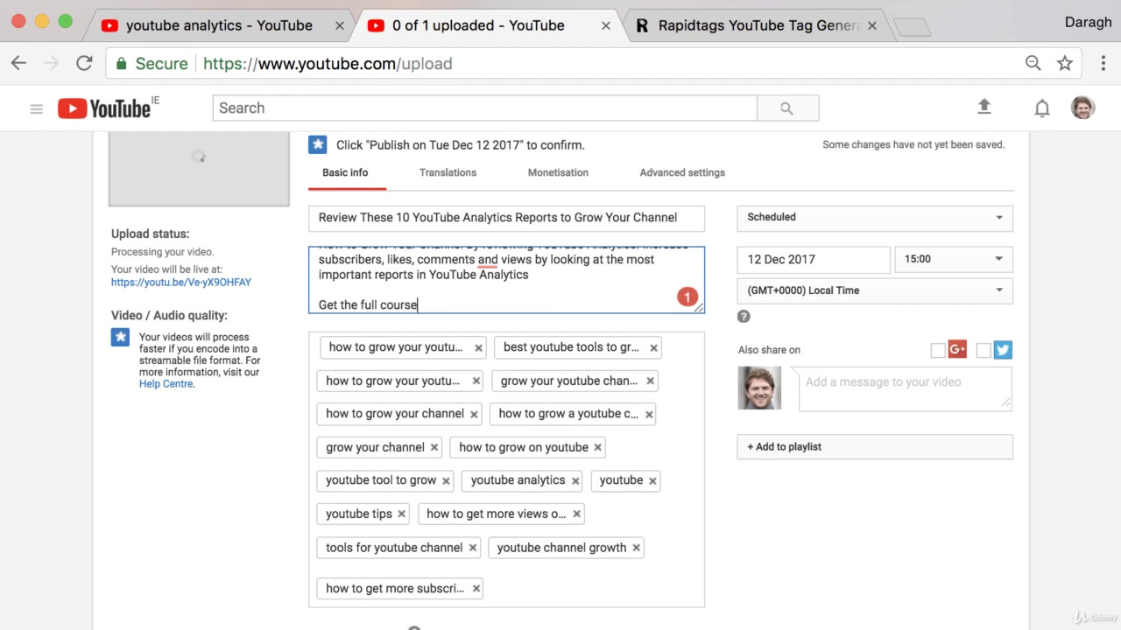
{"action": "type", "text": ":"}
{"action": "scroll", "coordinate": [512, 296], "scroll_direction": "up", "scroll_amount": 1}
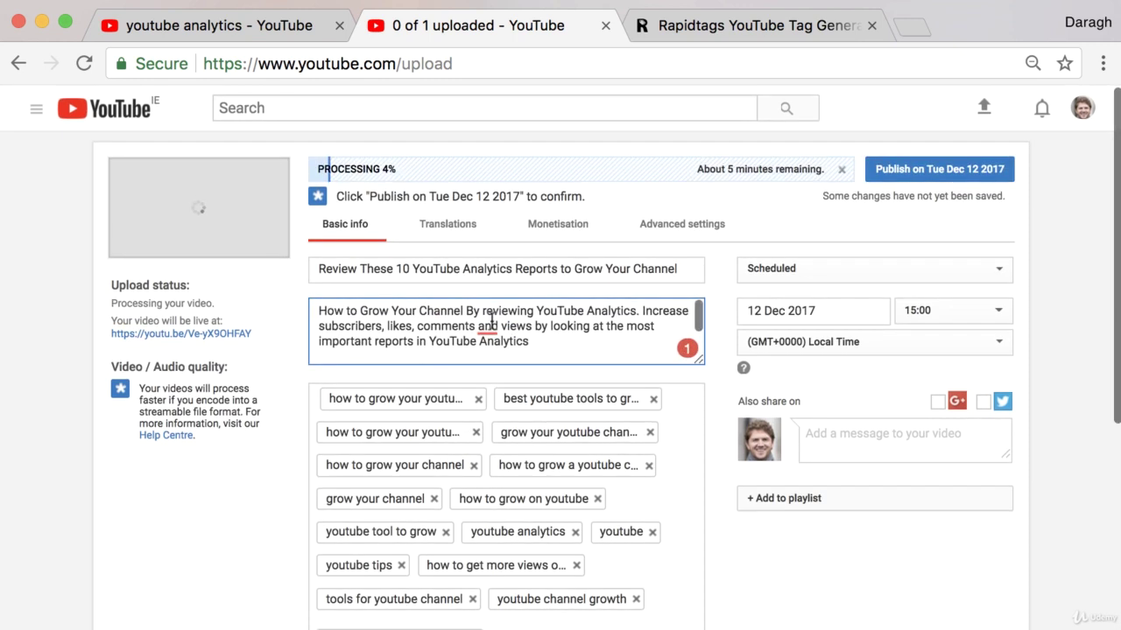
{"action": "mouse_move", "coordinate": [488, 328]}
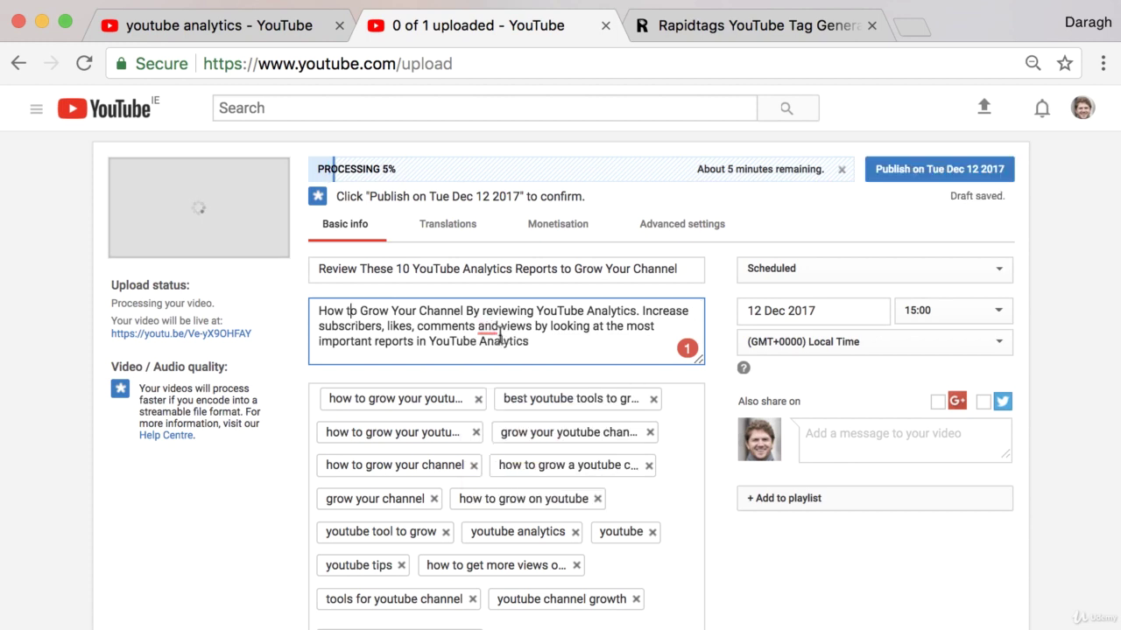
Paste the reports and YouTube Analytics wording into the description, keeping the course line.
{"action": "left_click", "coordinate": [278, 23]}
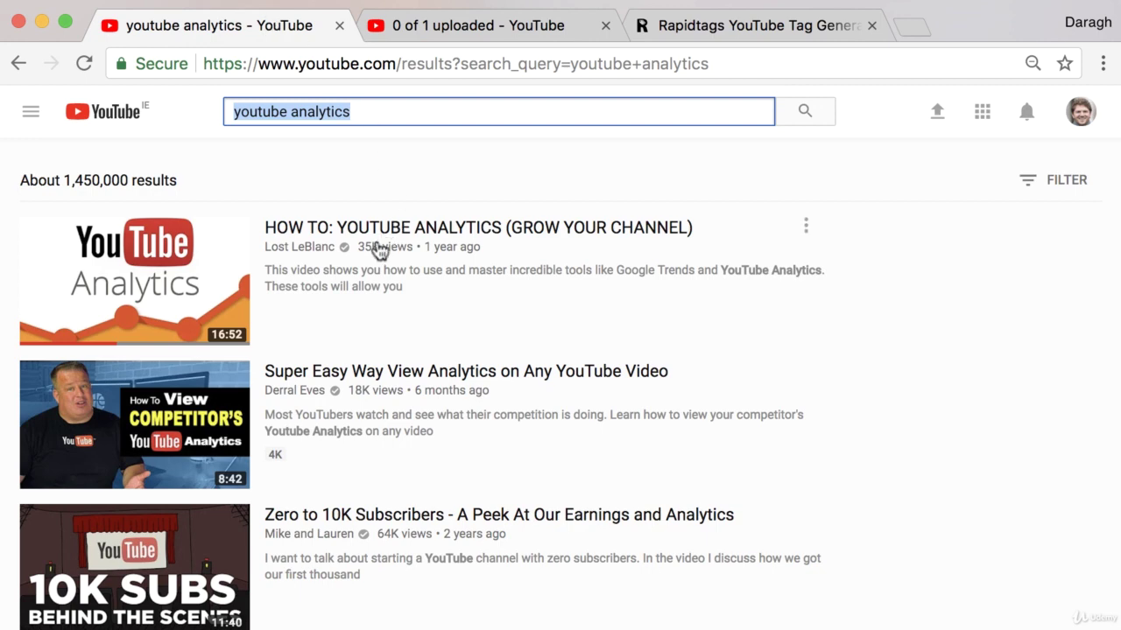
{"action": "left_click", "coordinate": [479, 34]}
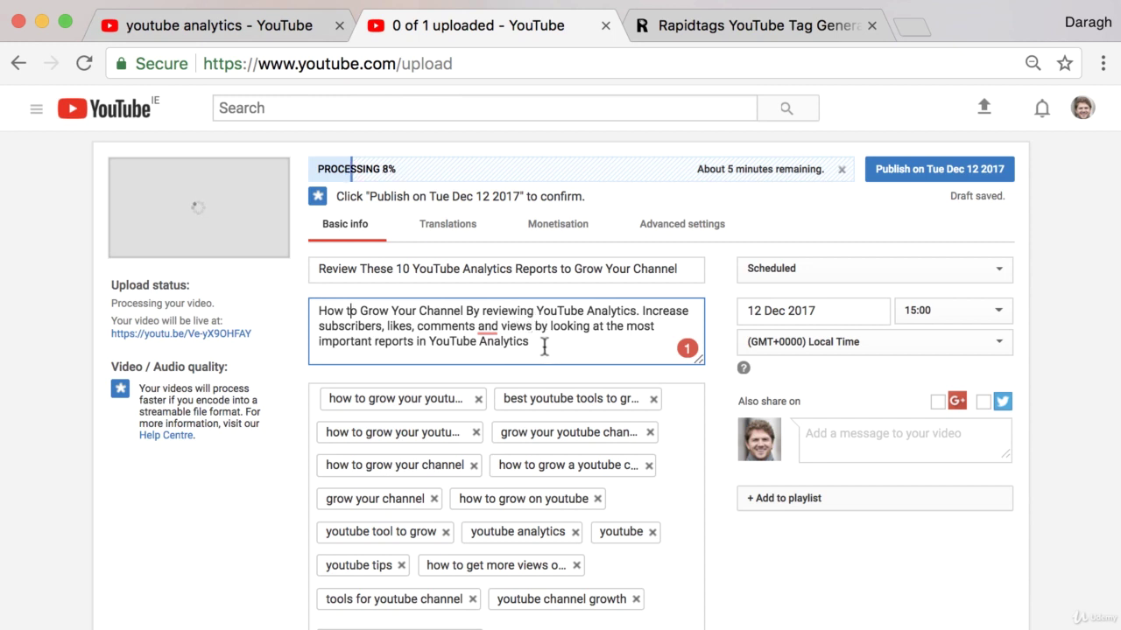
{"action": "left_click", "coordinate": [544, 348]}
{"action": "type", "text": "Get the full course:"}
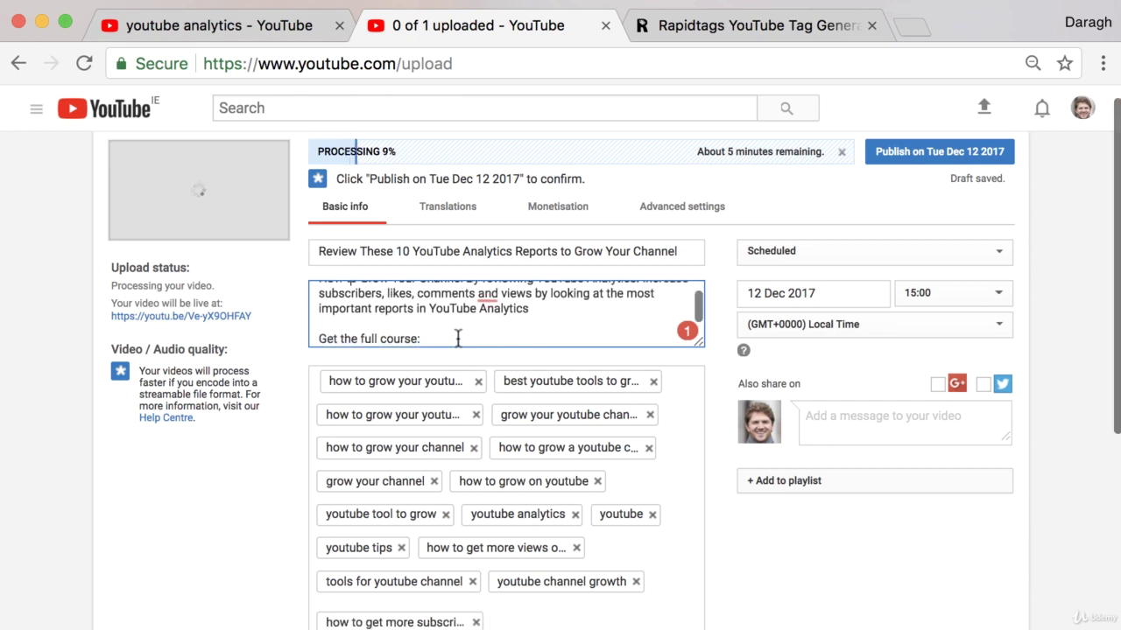
{"action": "scroll", "coordinate": [458, 335], "scroll_direction": "down", "scroll_amount": 2}
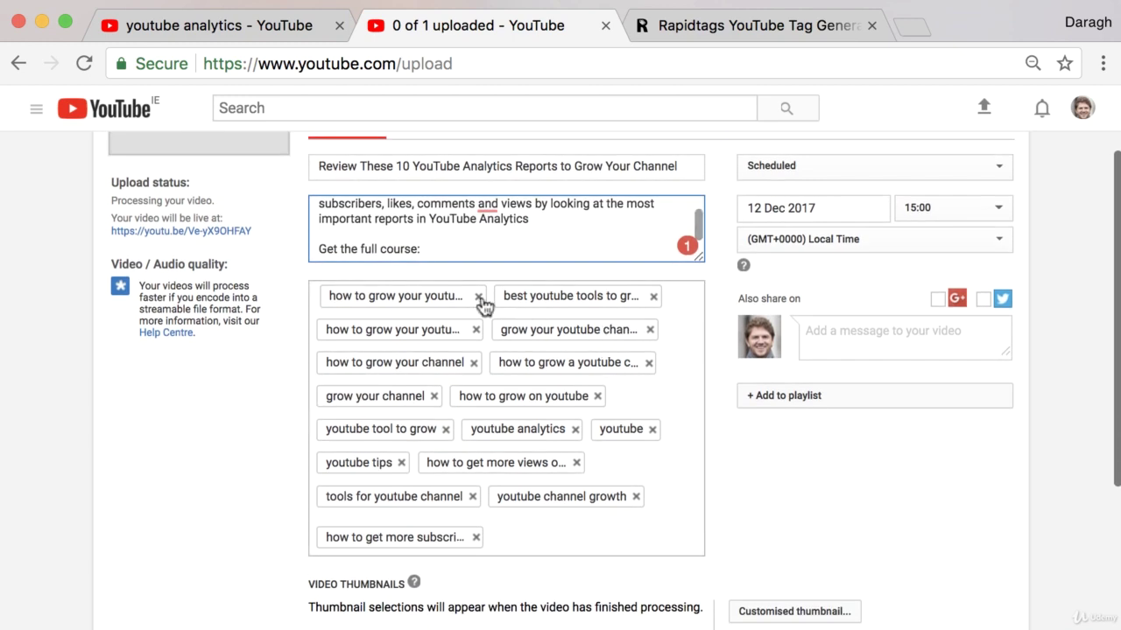
{"action": "scroll", "coordinate": [237, 385], "scroll_direction": "down", "scroll_amount": 4}
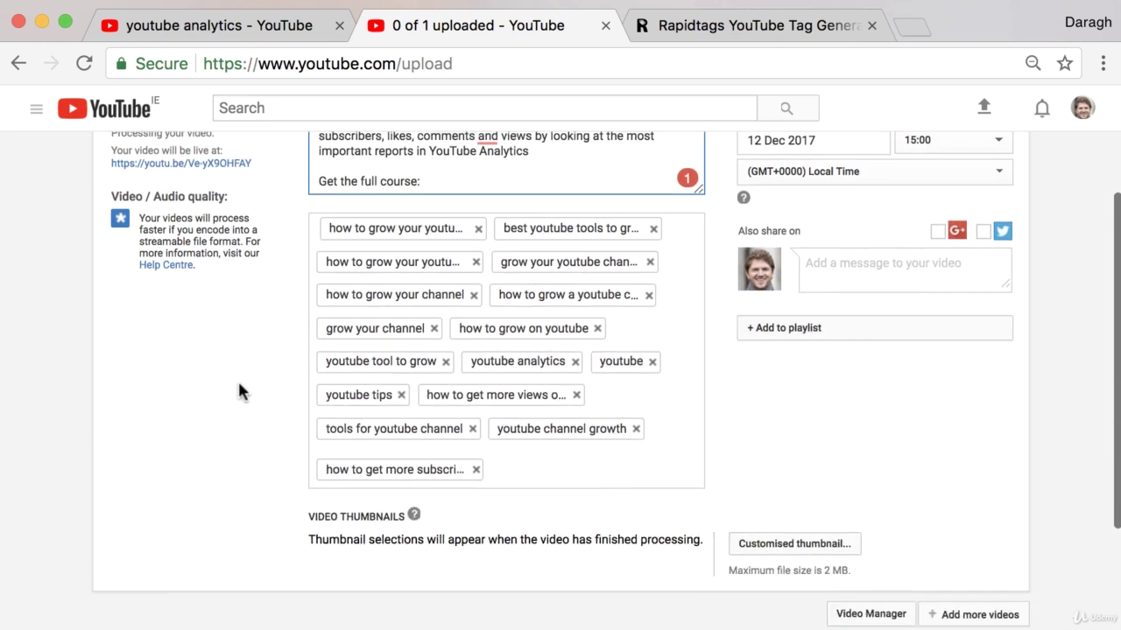
{"action": "scroll", "coordinate": [238, 384], "scroll_direction": "up", "scroll_amount": 6}
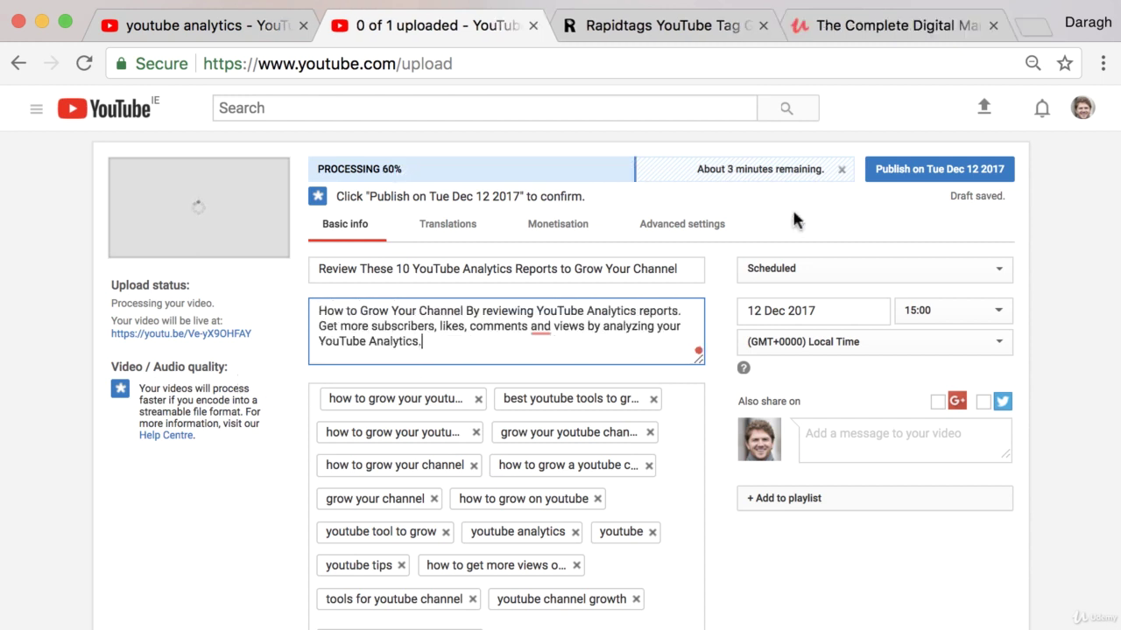
Check the description's course link and publish the video scheduled for Tue Dec 12 2017.
{"action": "scroll", "coordinate": [522, 337], "scroll_direction": "down", "scroll_amount": 3}
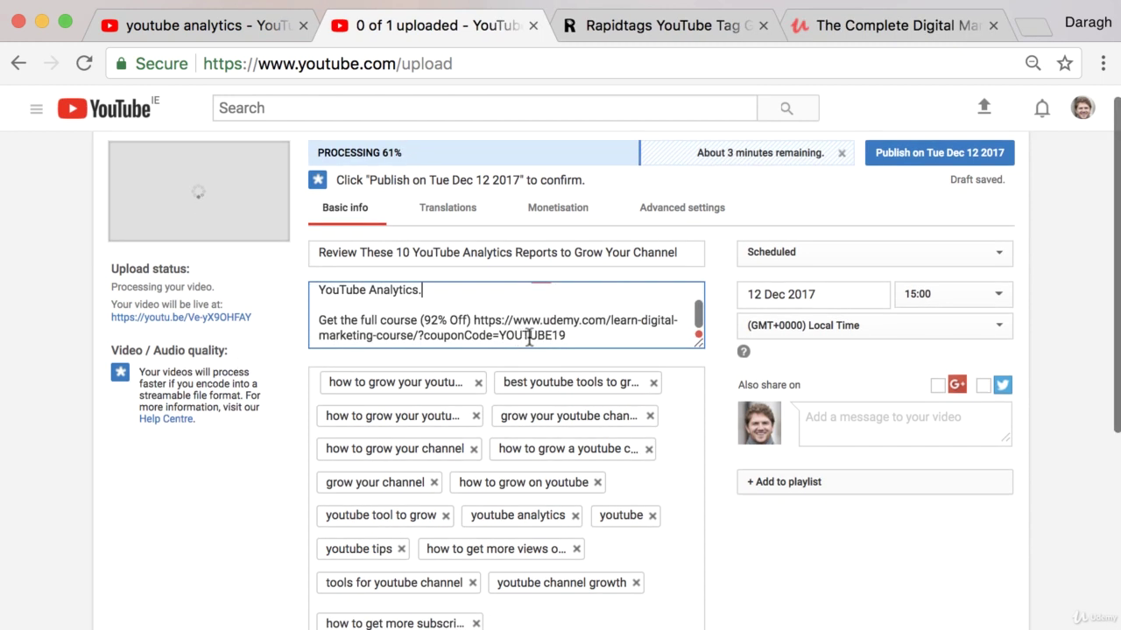
{"action": "left_click", "coordinate": [911, 169]}
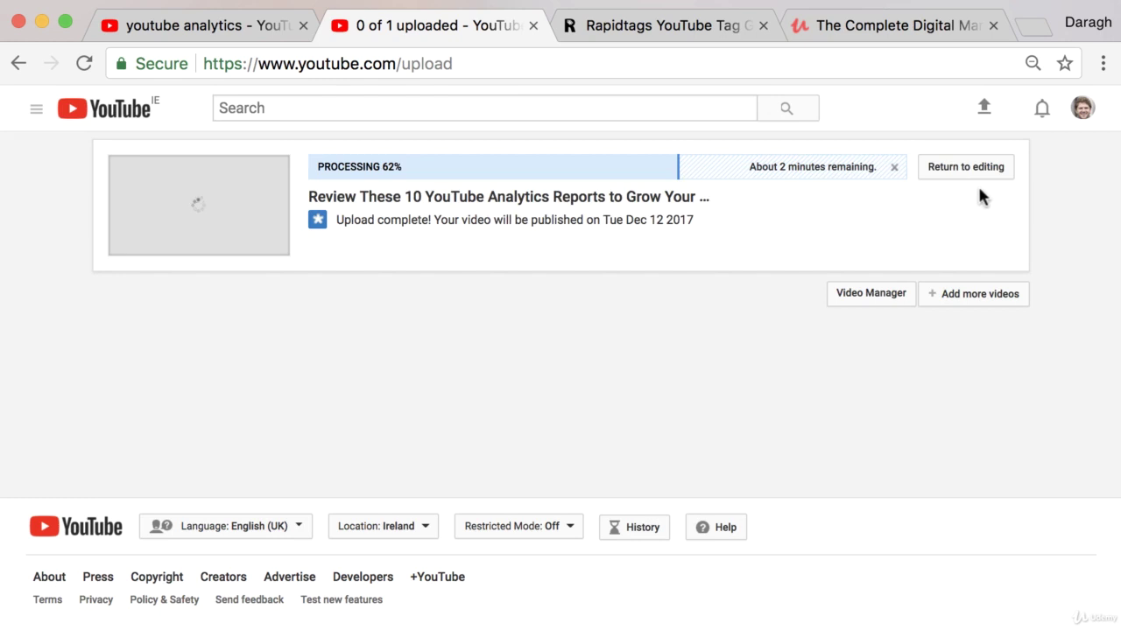
{"action": "left_click_drag", "start_coordinate": [515, 224], "coordinate": [705, 228]}
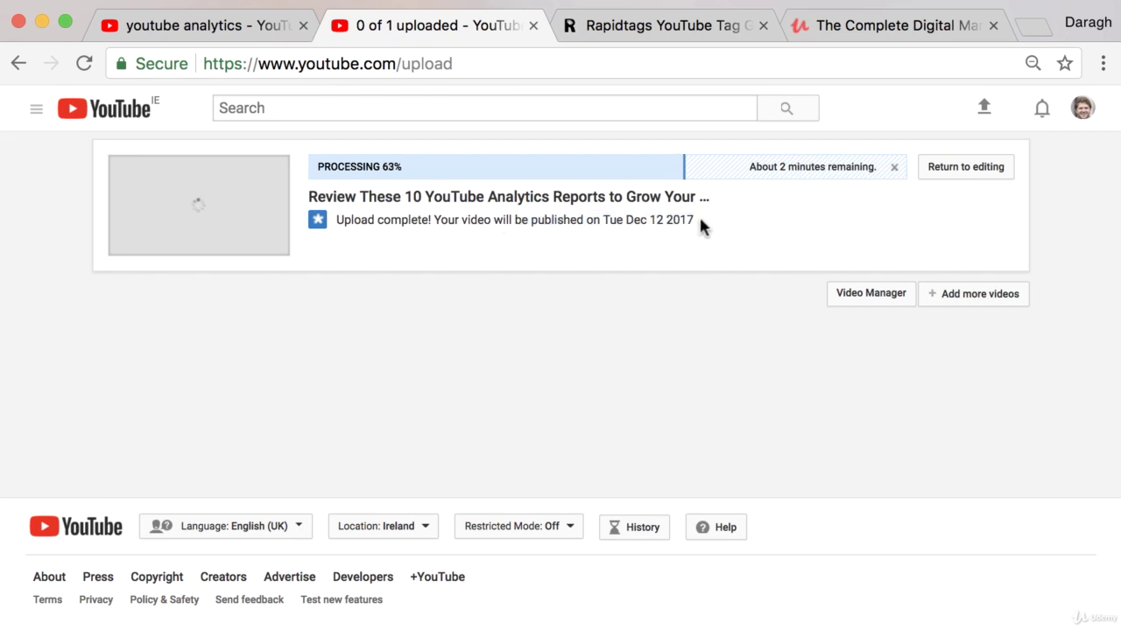